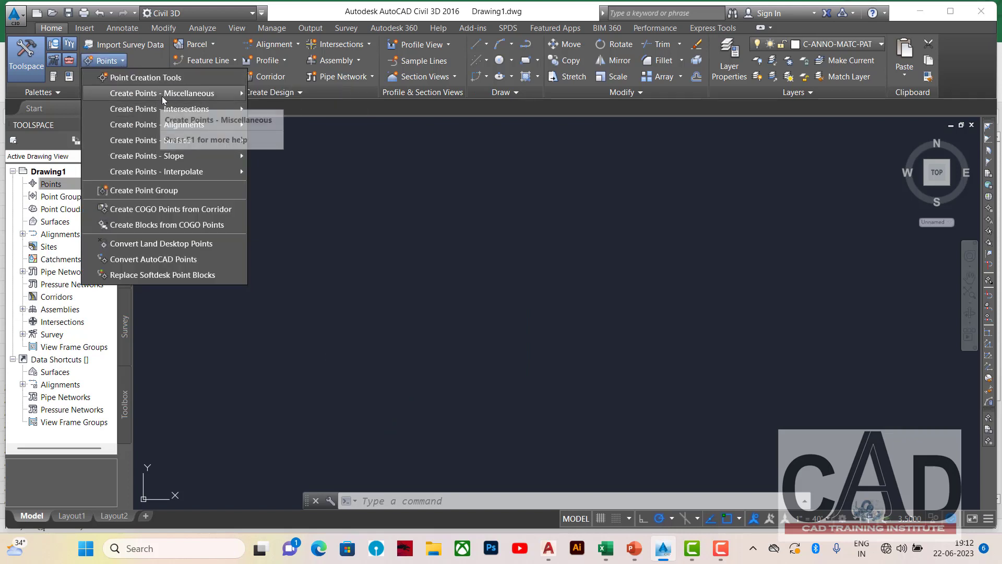
Open the point creation tools for the drawing's Points collection and start importing points from a file.
mouse_move(165, 98)
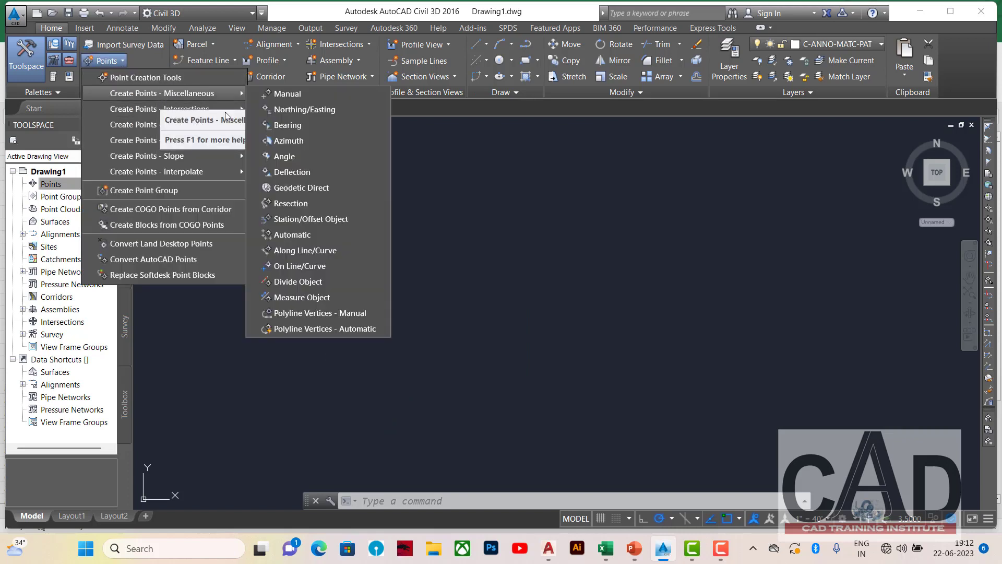
left_click(445, 205)
right_click(64, 185)
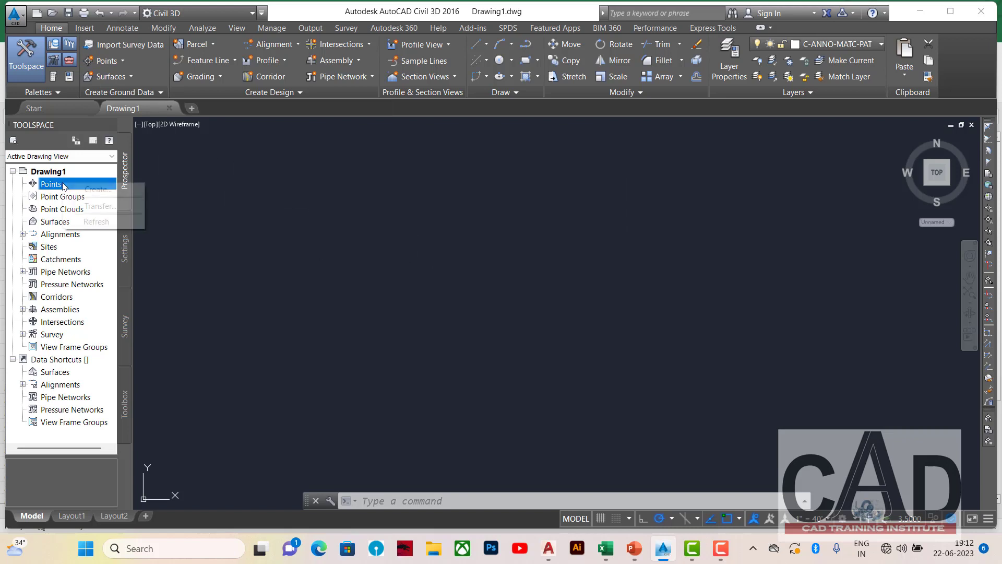
left_click(96, 190)
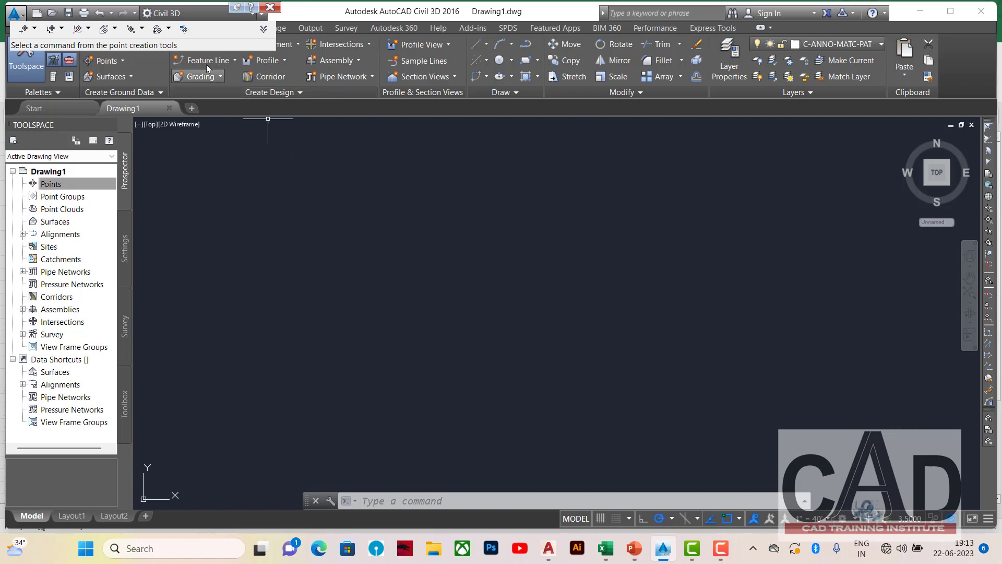
left_click(185, 31)
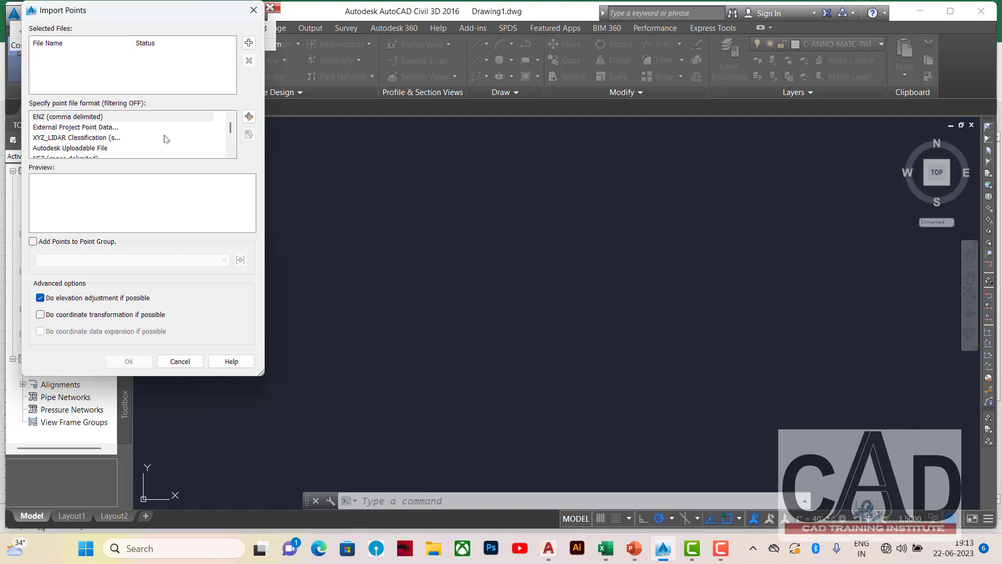
mouse_move(230, 130)
left_mouse_down()
mouse_move(232, 150)
mouse_move(233, 130)
left_mouse_up()
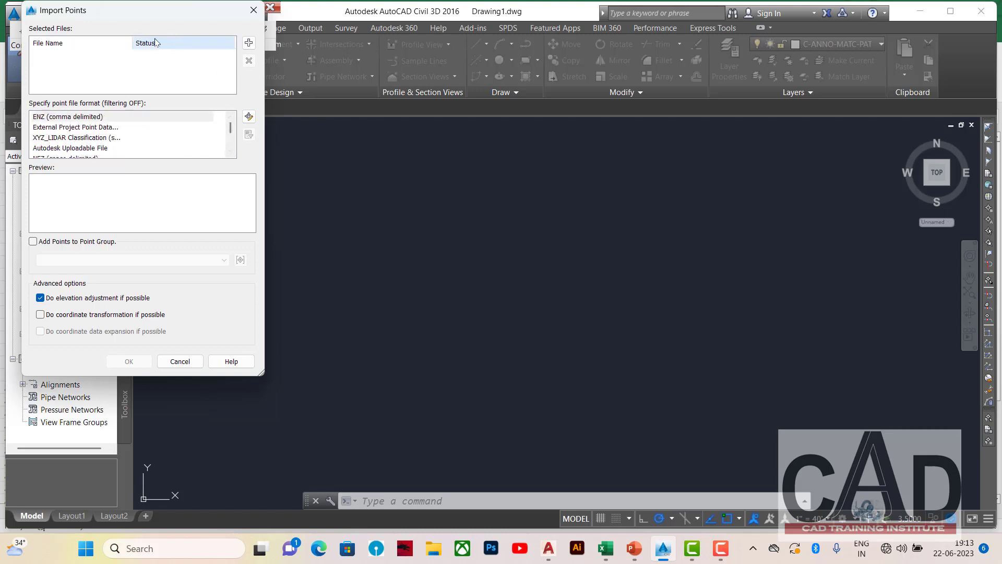
Browse for a source file in Downloads > Telegram Desktop, list all file types and select PNEZD-Surface.
left_click(249, 43)
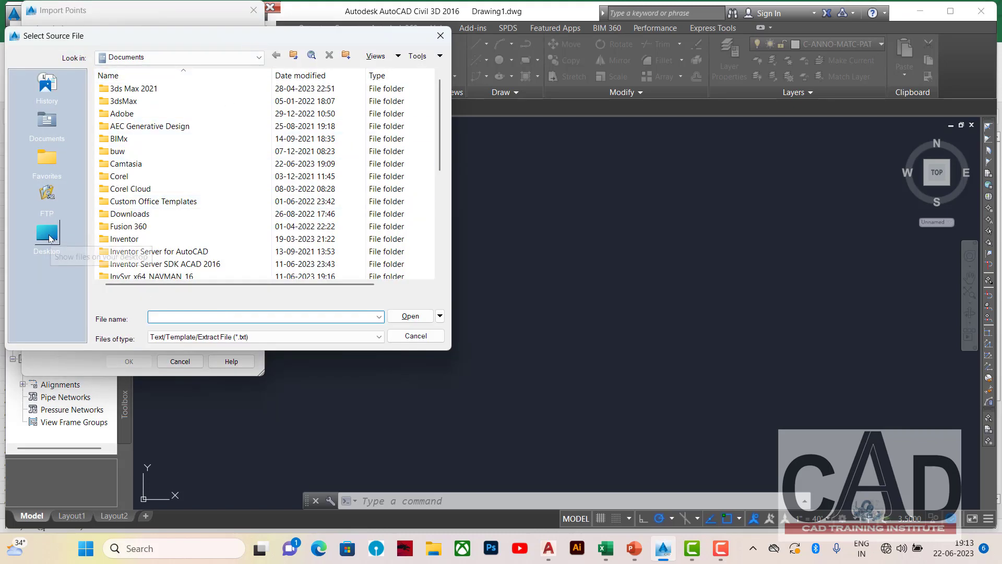
left_click(50, 128)
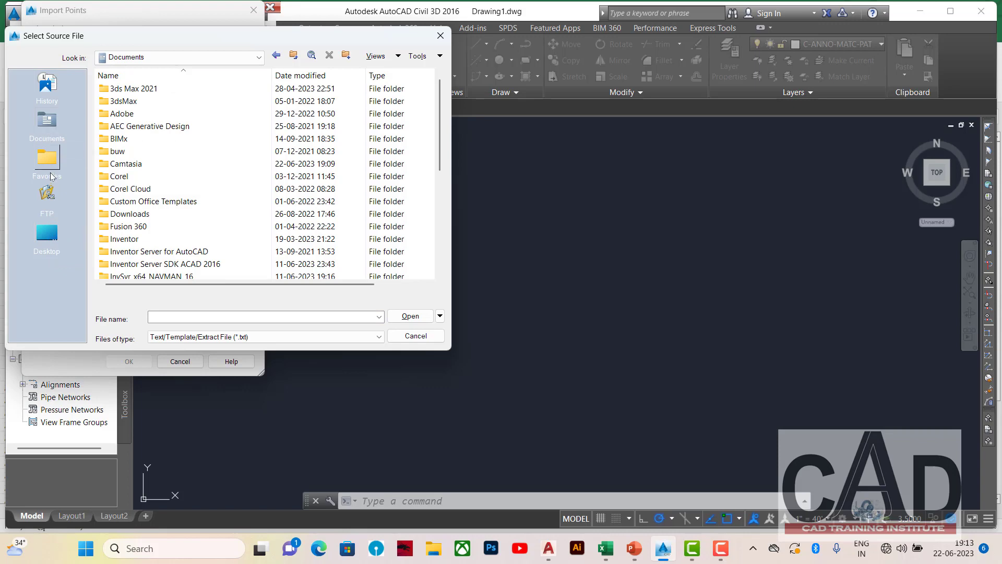
left_click(43, 234)
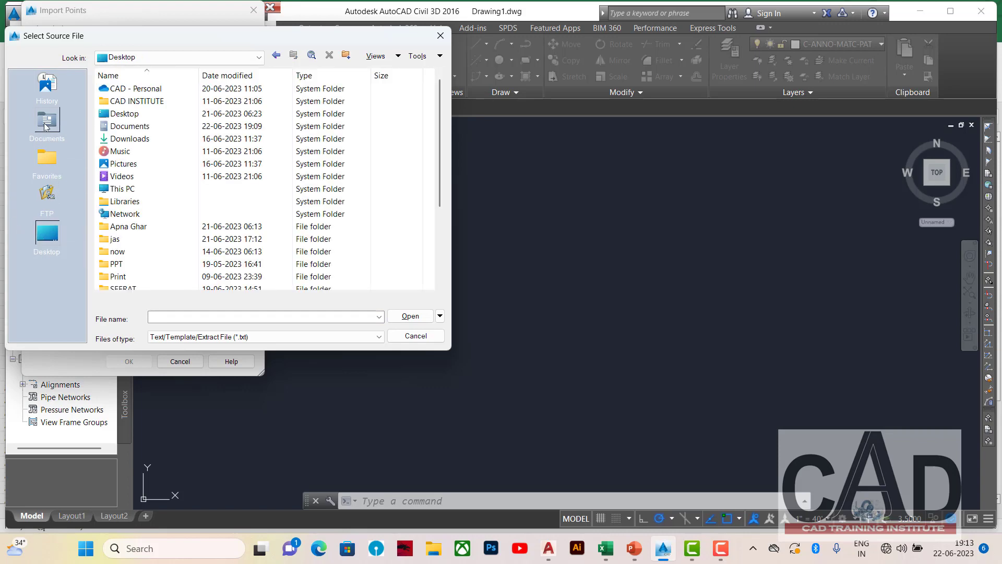
double_click(136, 140)
double_click(133, 101)
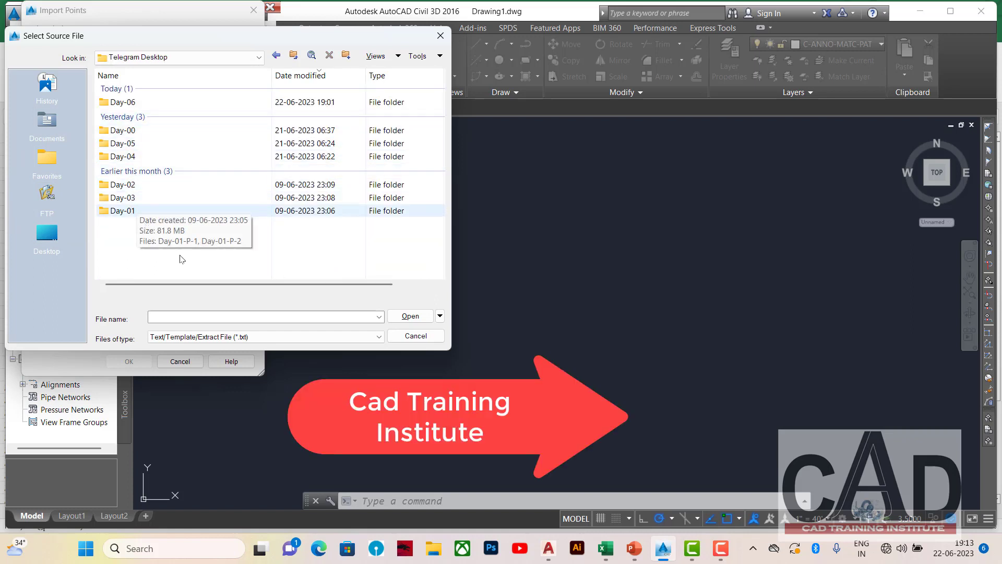
left_click(264, 336)
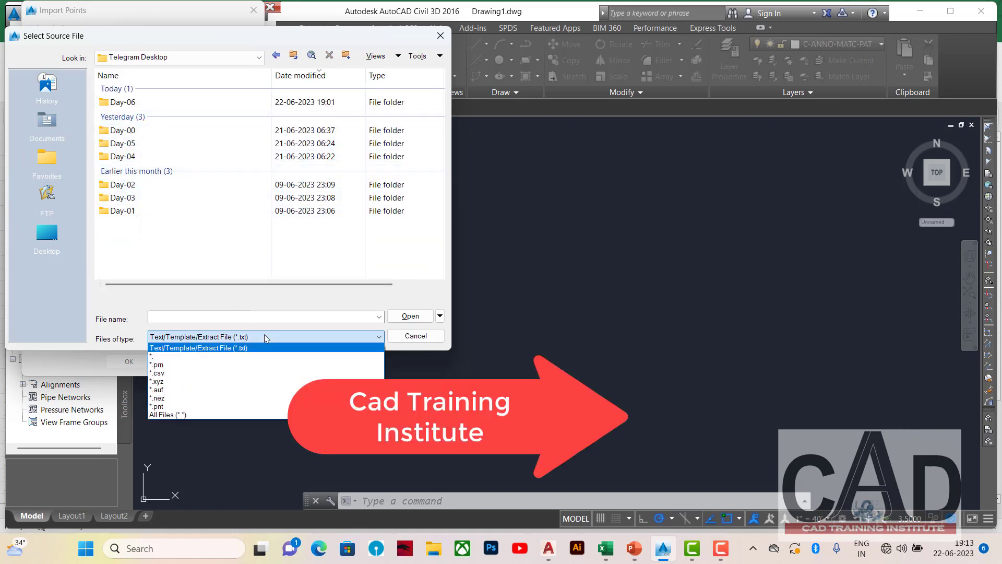
left_click(264, 334)
left_click(262, 337)
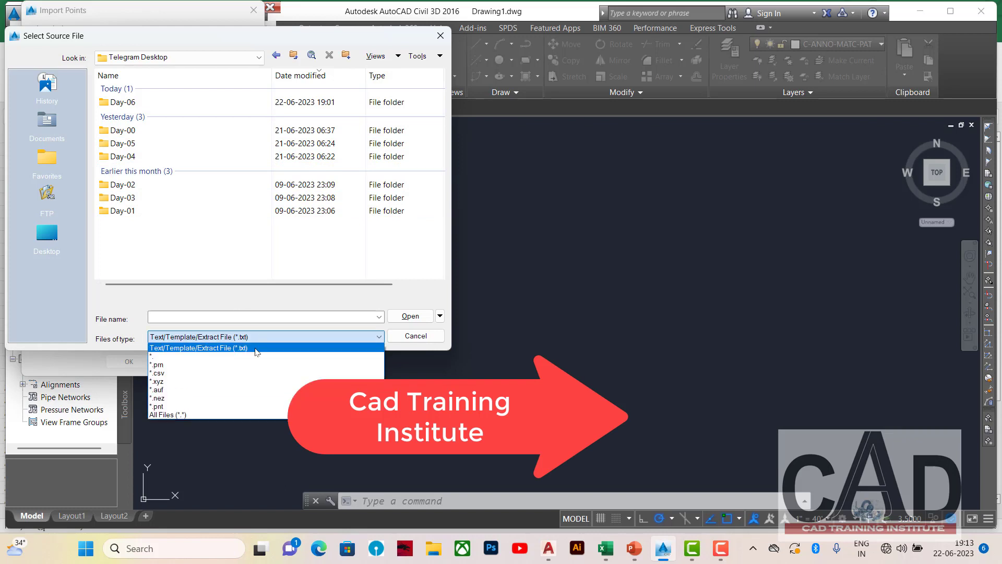
left_click(155, 415)
left_click(130, 211)
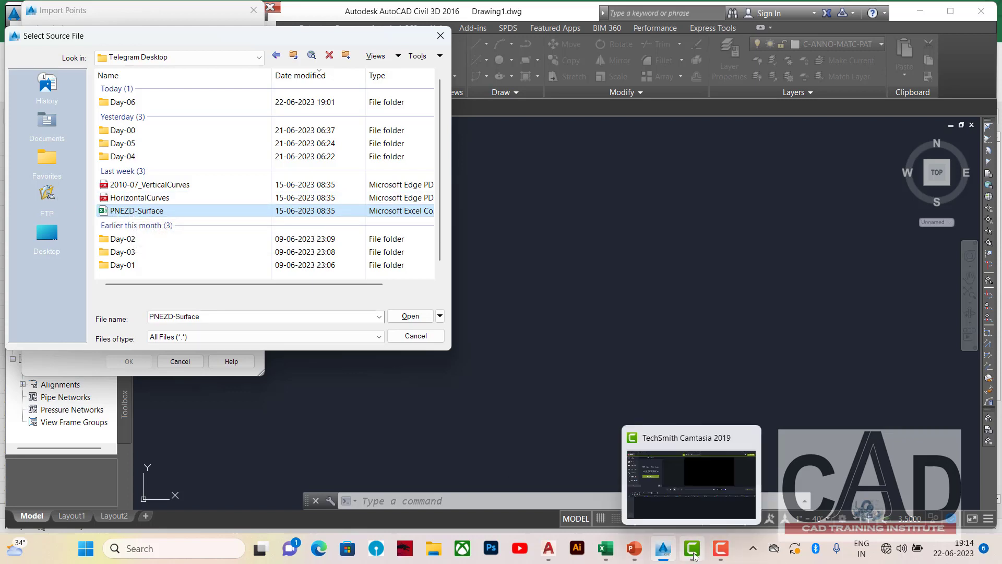
Switch to Excel to examine the point data columns in the PNEZD-Surface workbook, and return to Civil 3D.
left_click(556, 466)
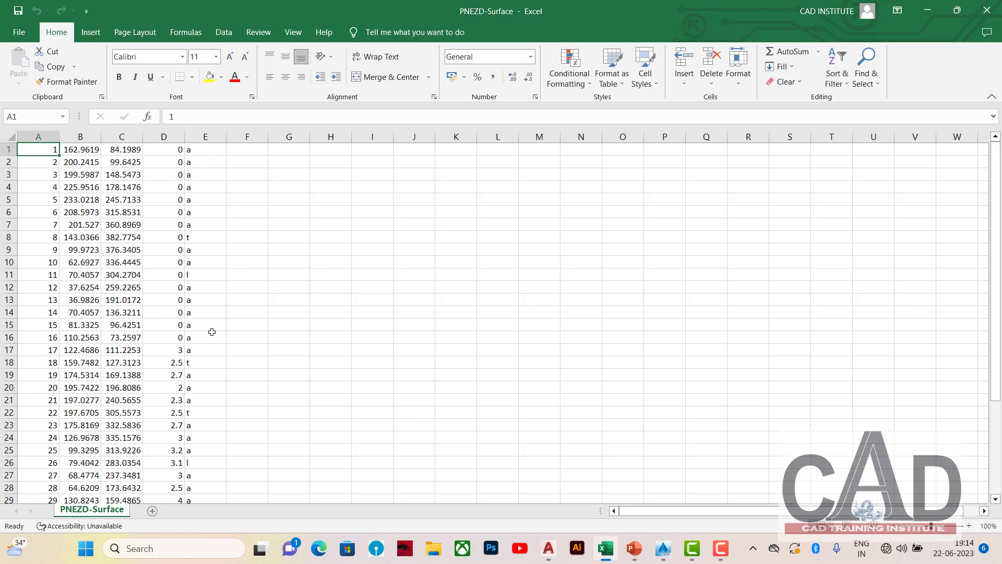
scroll(217, 321, "down", 8)
scroll(220, 369, "up", 6)
scroll(219, 369, "up", 2)
left_click(664, 548)
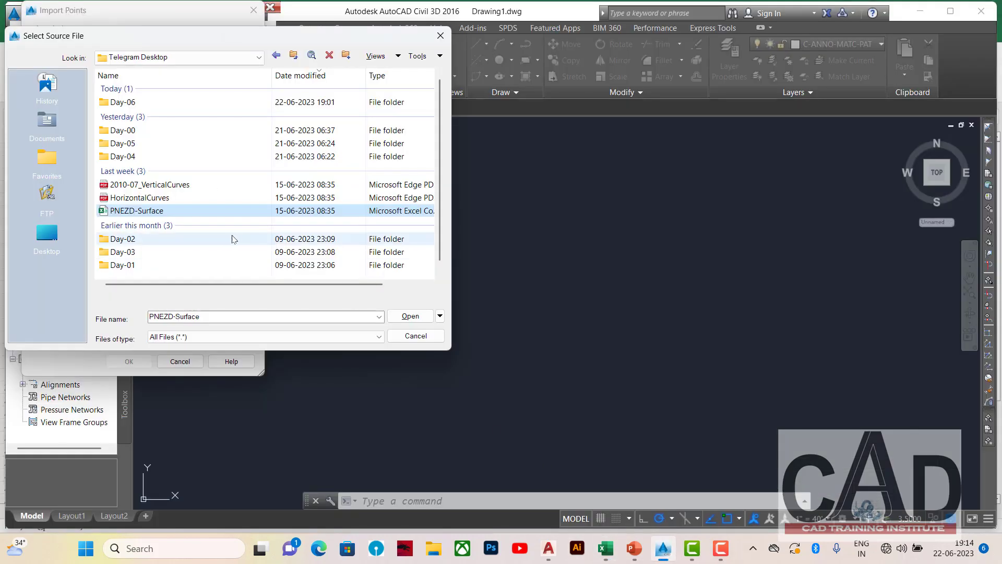
Try to add PNEZD-Surface as the point import source, and remove it from the selected files.
left_click(116, 213)
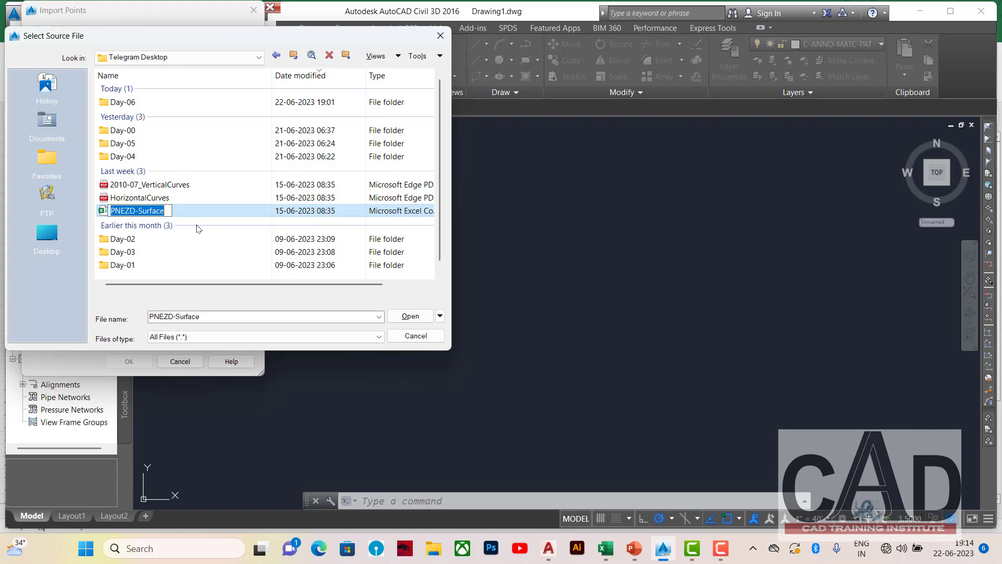
left_click(404, 318)
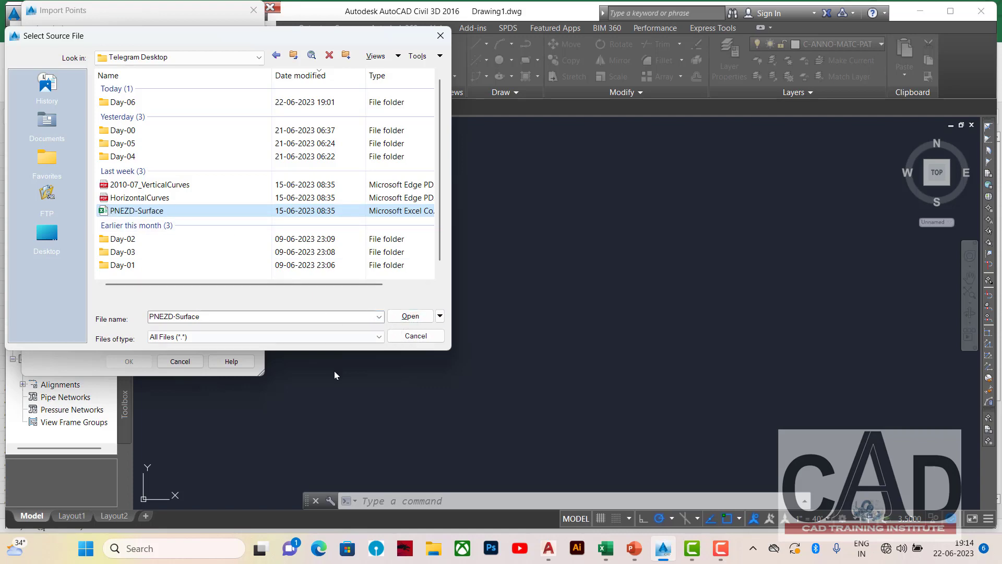
left_click(410, 317)
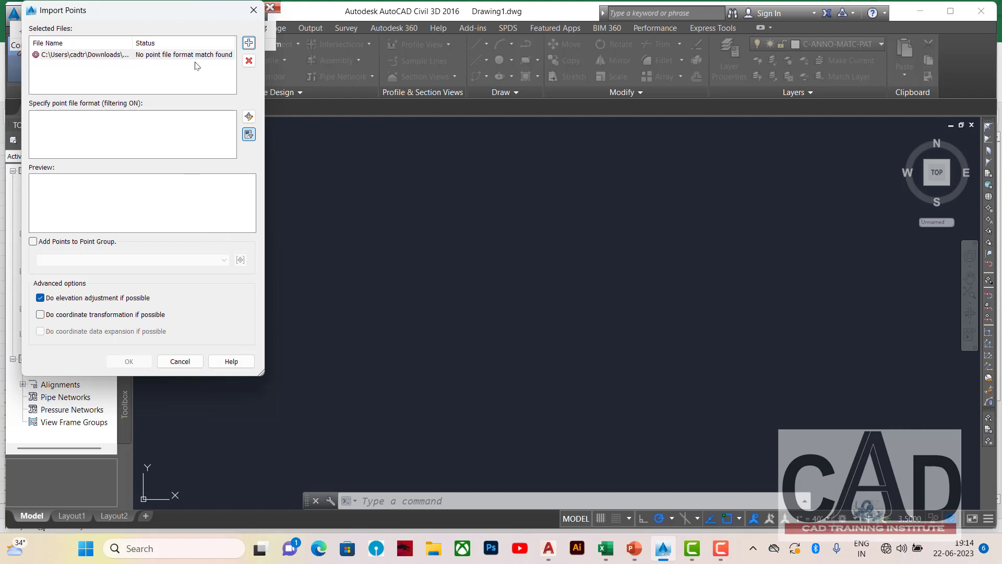
left_click(249, 61)
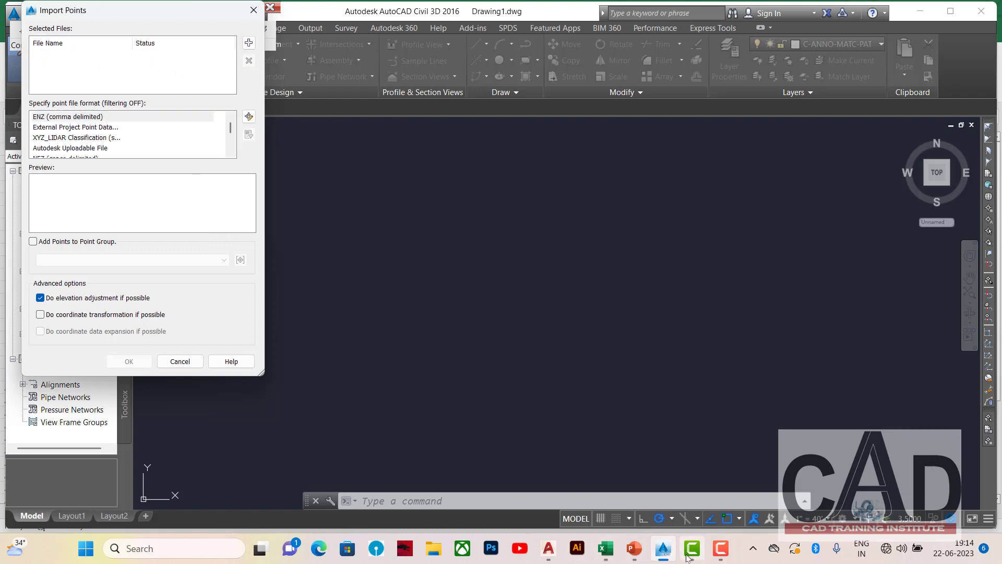
Close the PNEZD-Surface workbook in Excel and add that file to the point import in Civil 3D.
left_click(605, 548)
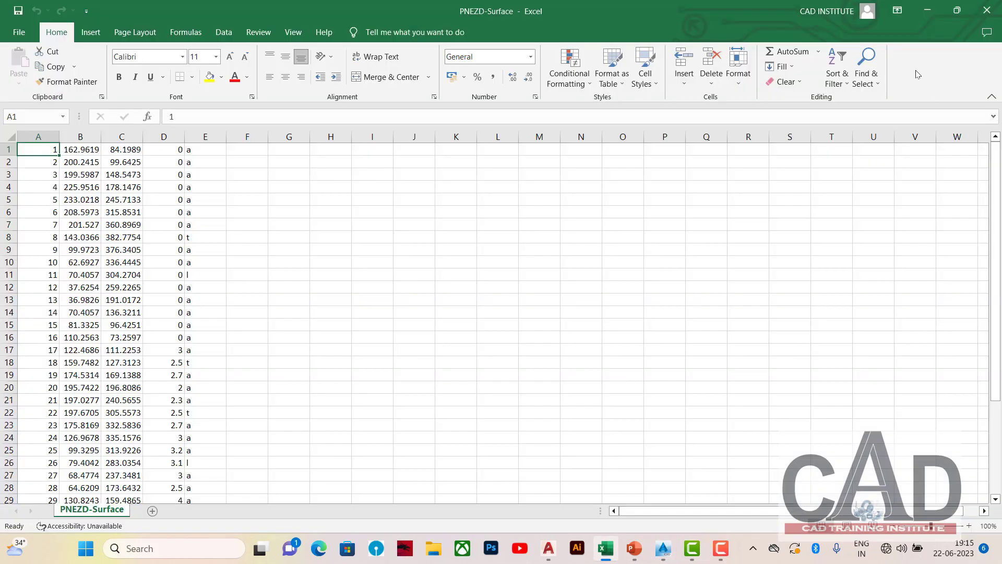
left_click(986, 11)
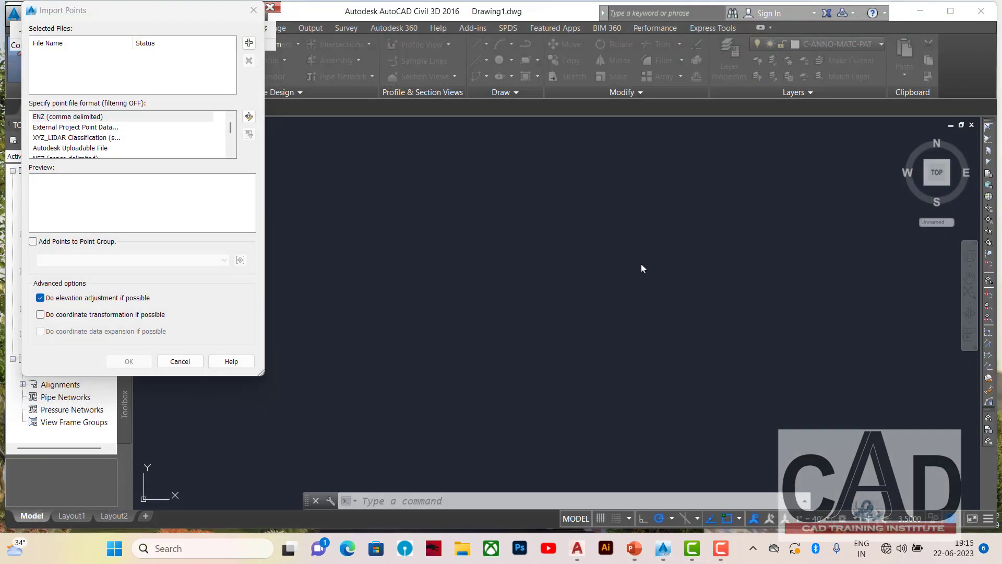
left_click(249, 43)
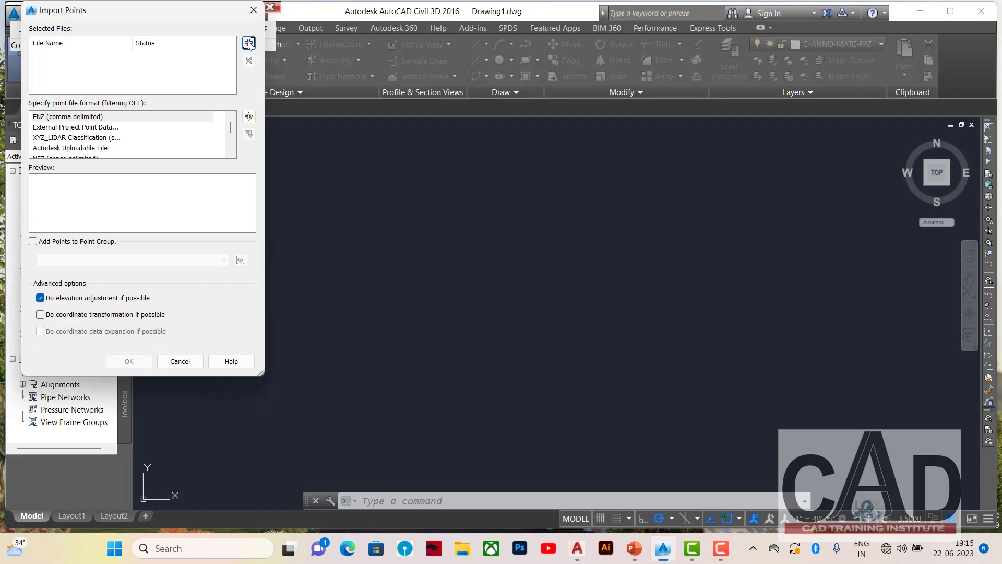
left_click(134, 211)
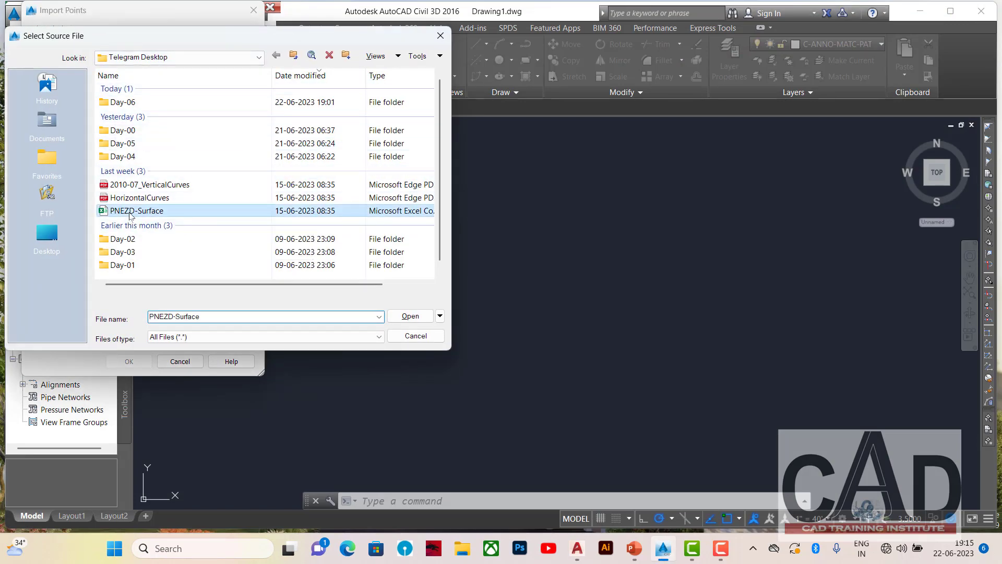
left_click(411, 316)
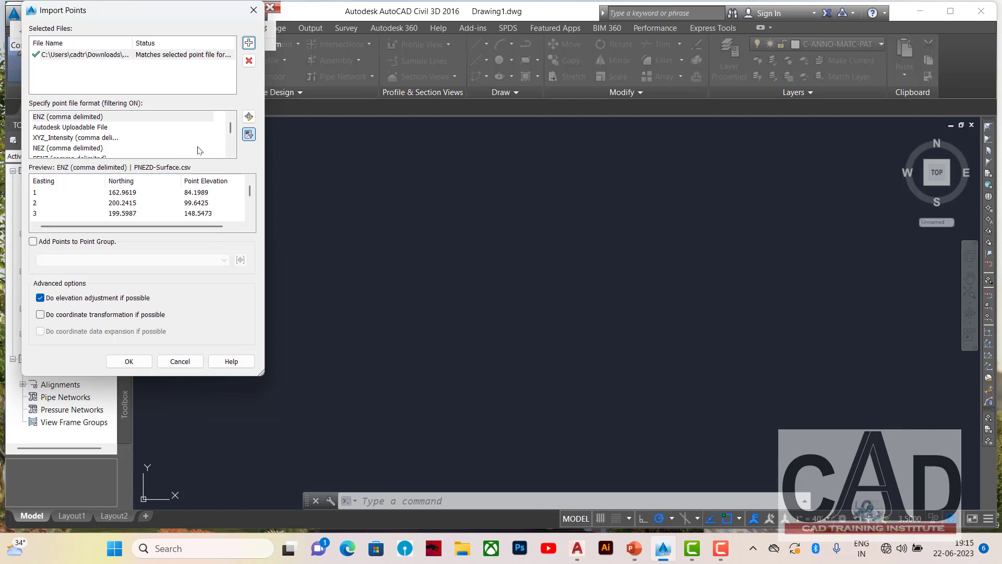
Import the points in PENZD (comma delimited) format with Add Points to Point Group enabled, and show them all in the drawing.
left_click(230, 153)
left_click(230, 152)
left_click(231, 153)
left_click(230, 152)
left_click(45, 139)
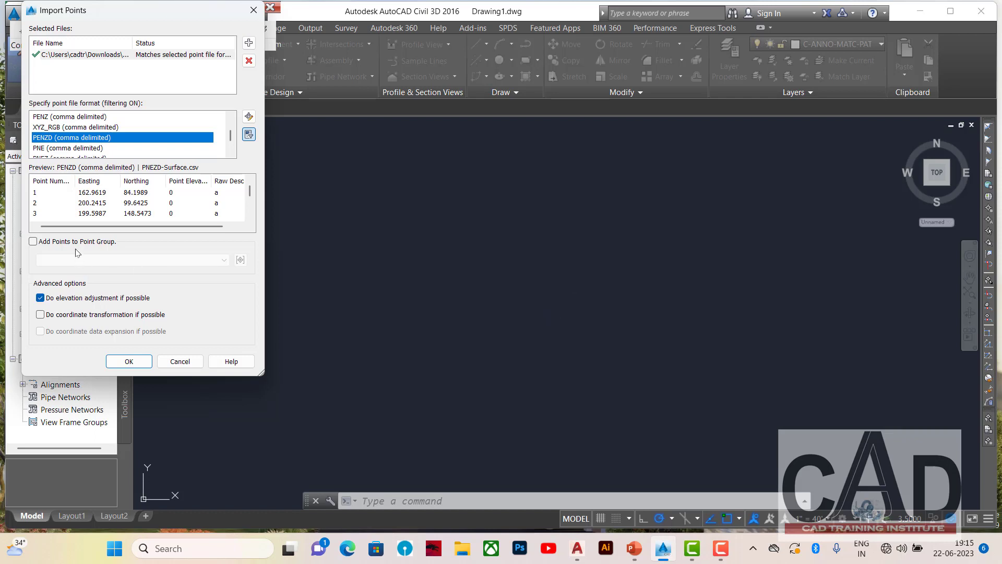
left_click(32, 242)
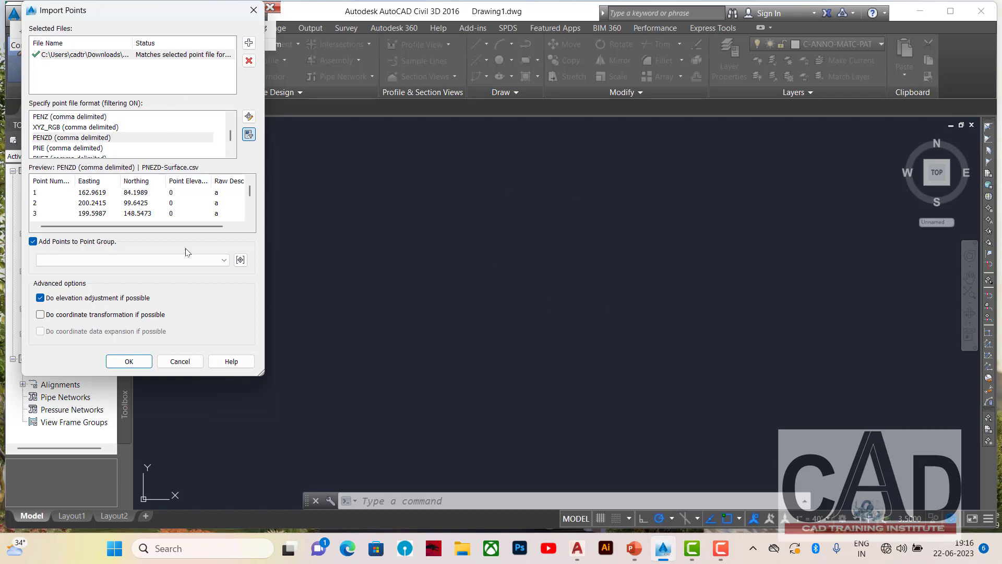
left_click(129, 362)
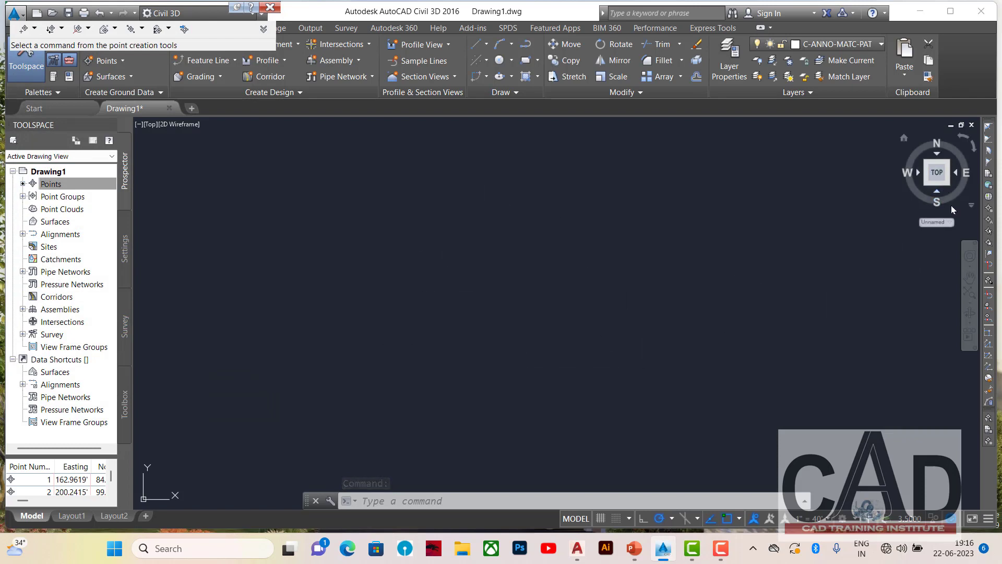
left_click(968, 295)
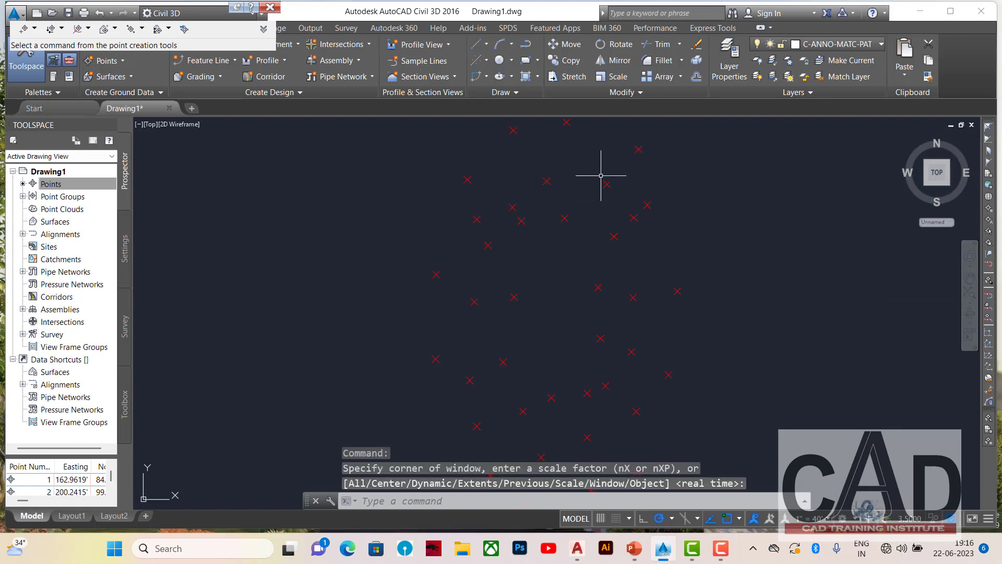
middle_click_drag(521, 220, 504, 265)
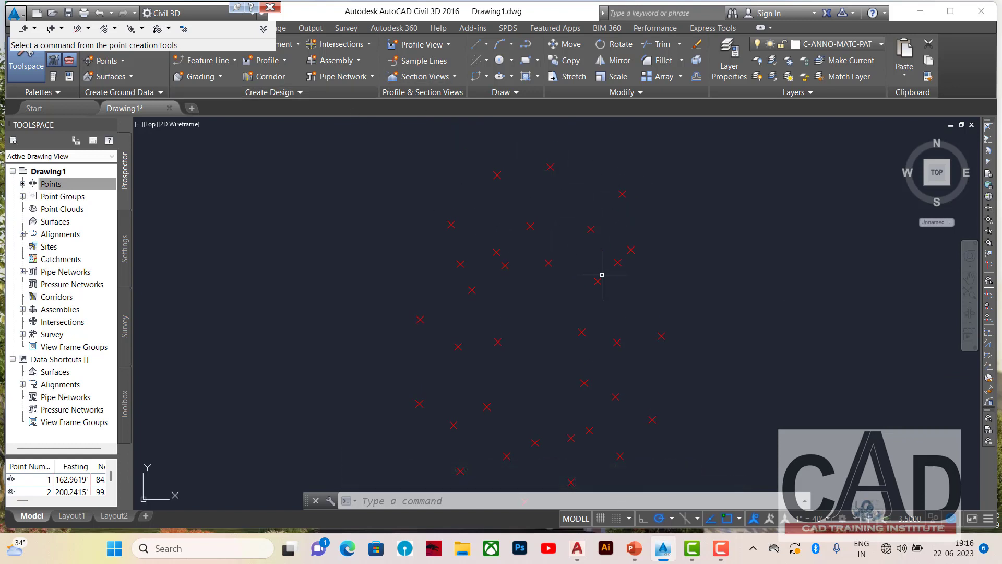
Select the imported point at the upper left of the cluster and examine its label and point grip options.
left_click(451, 224)
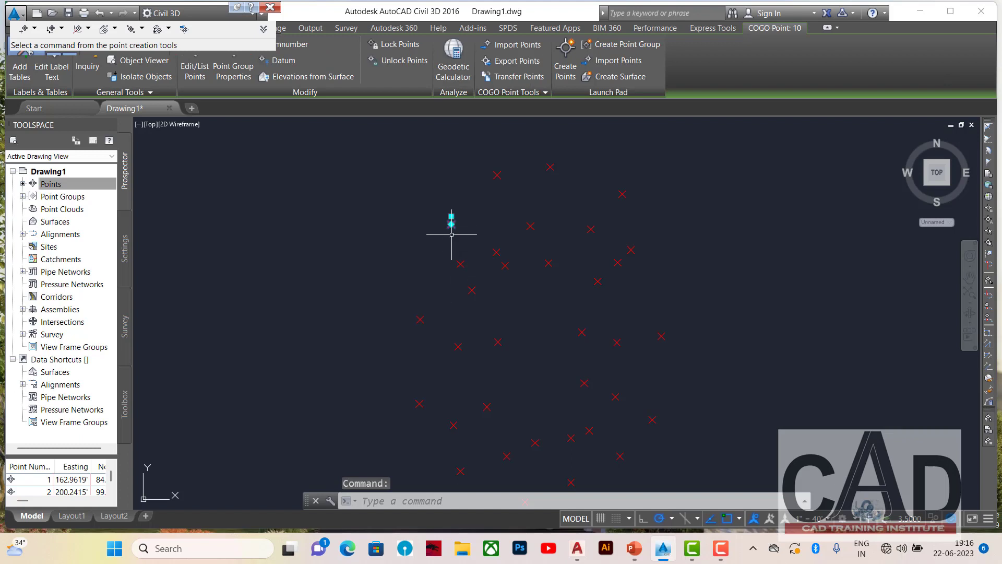
mouse_move(451, 216)
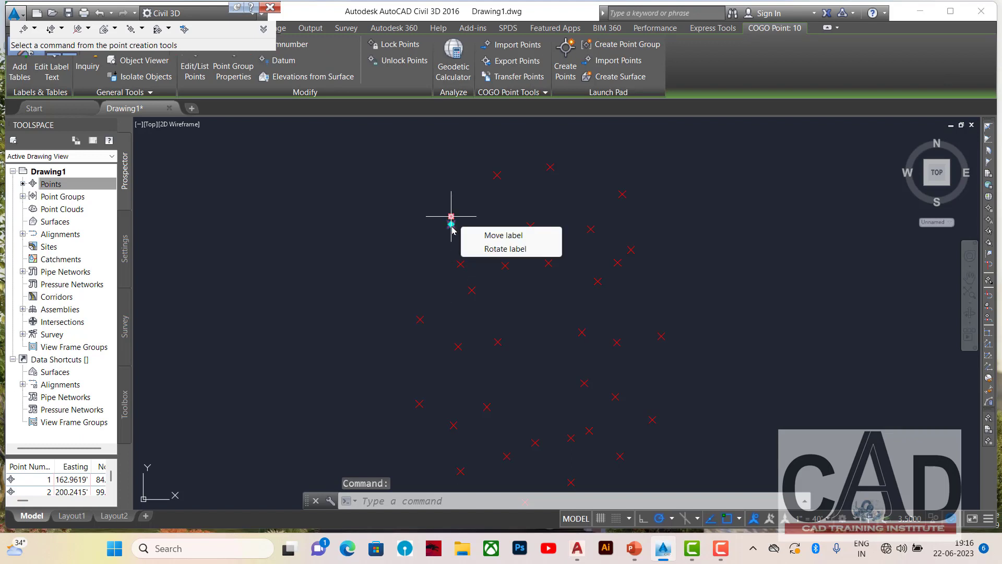
left_click(419, 232)
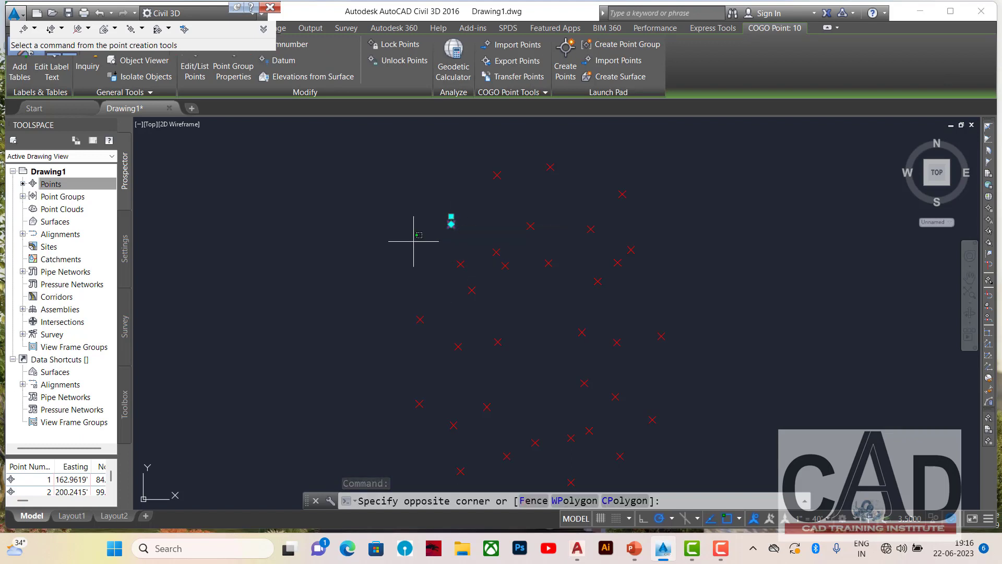
left_click(432, 246)
scroll(441, 225, "up", 6)
scroll(447, 197, "down", 4)
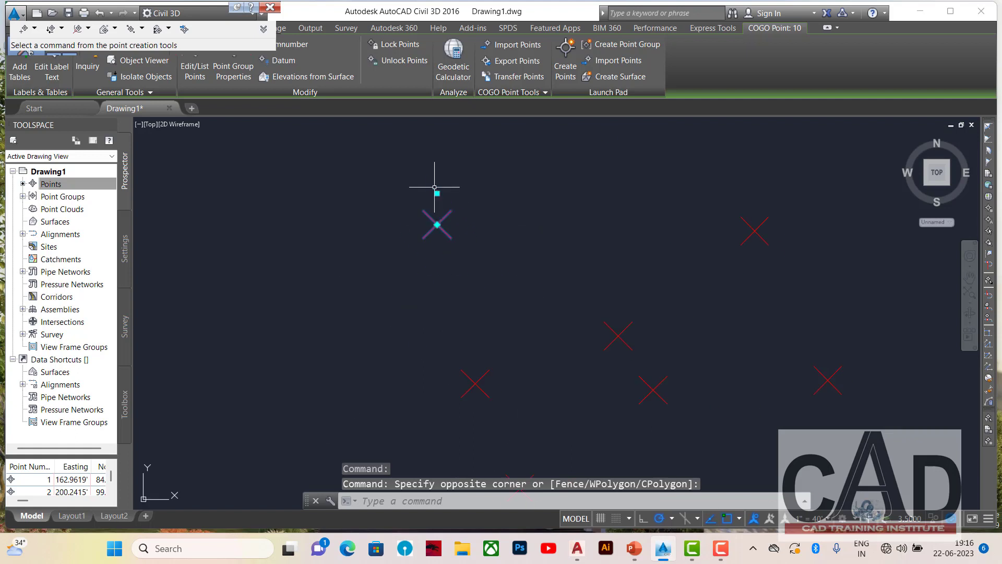
mouse_move(437, 193)
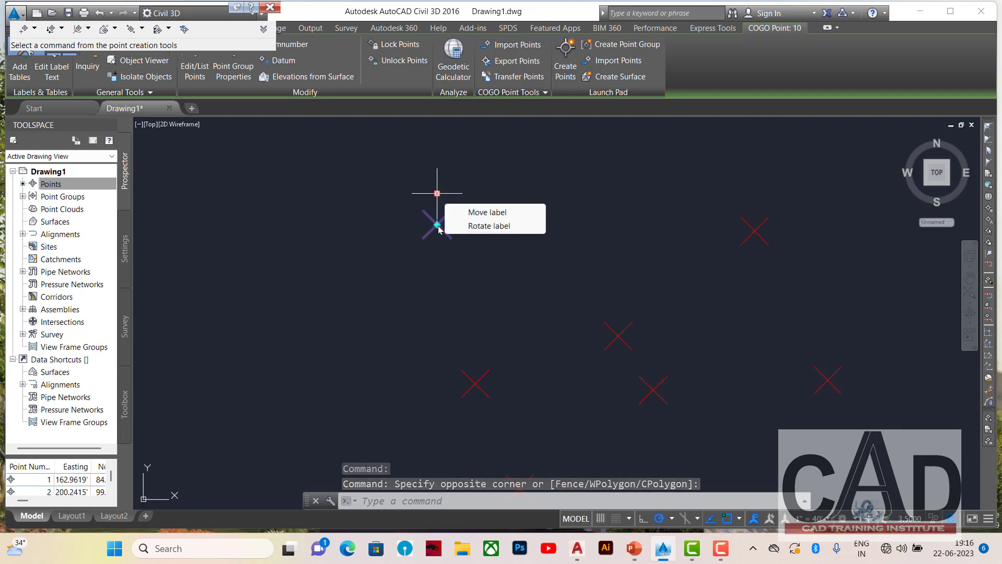
left_click(431, 242)
left_click(441, 241)
mouse_move(437, 225)
left_click(422, 283)
left_click(446, 285)
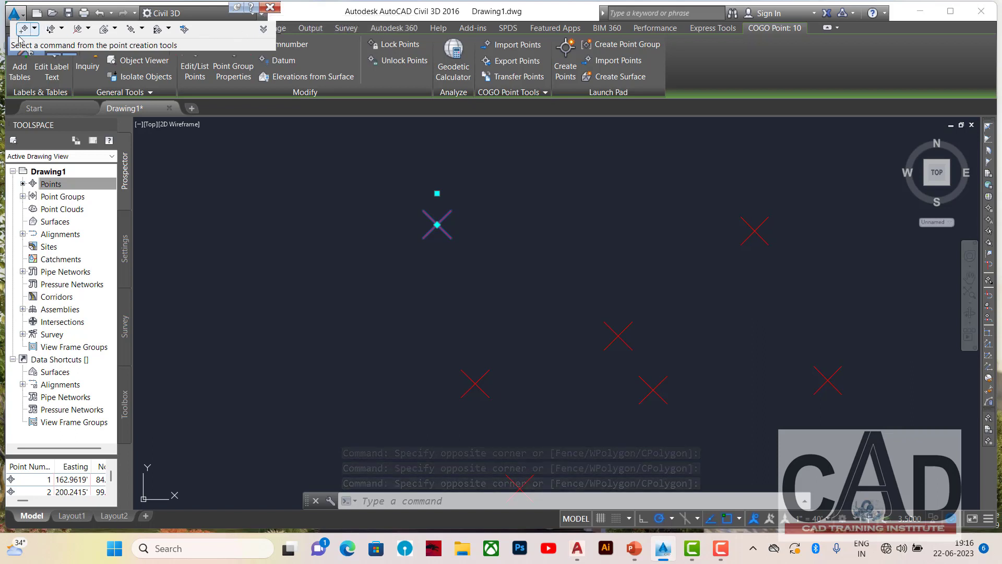
left_click(383, 204)
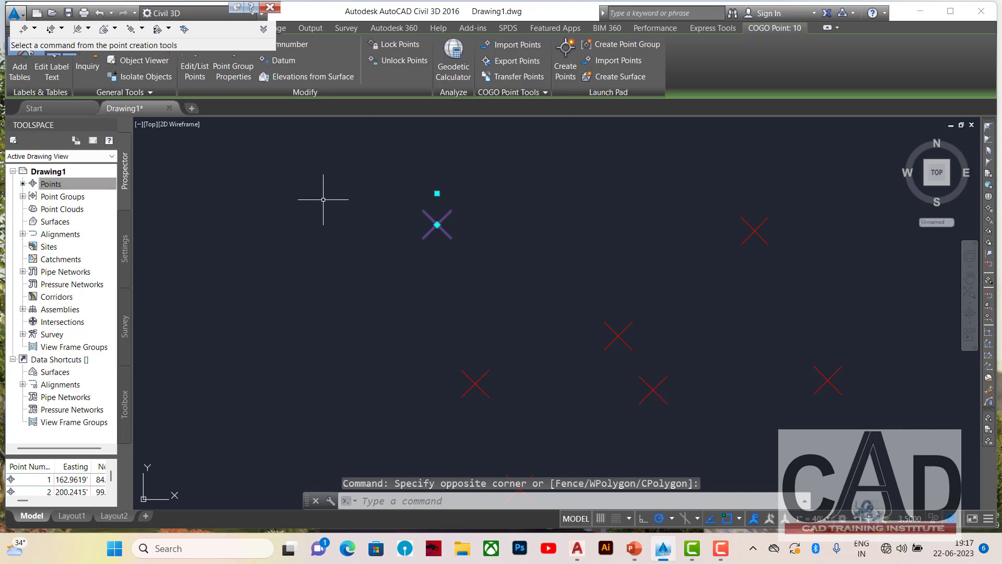
Set the default point style of the _All Points group to Tree and view the new symbols in the drawing.
right_click(436, 225)
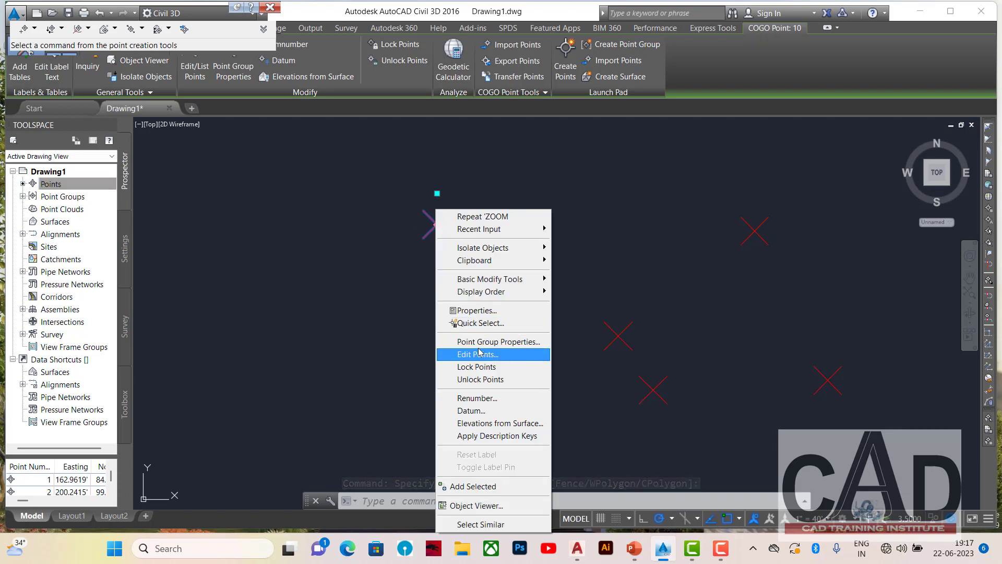
left_click(505, 343)
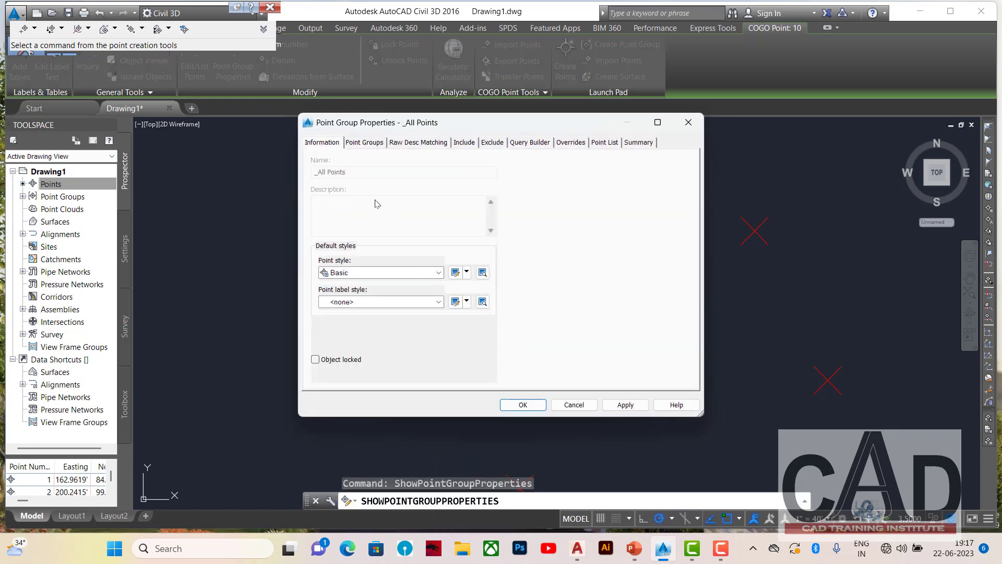
left_click(439, 272)
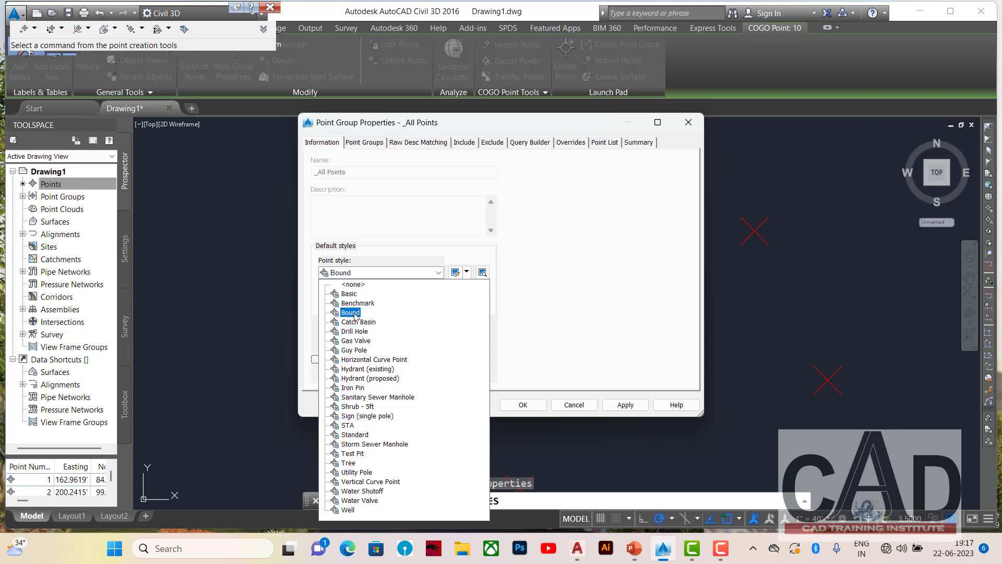
left_click(356, 463)
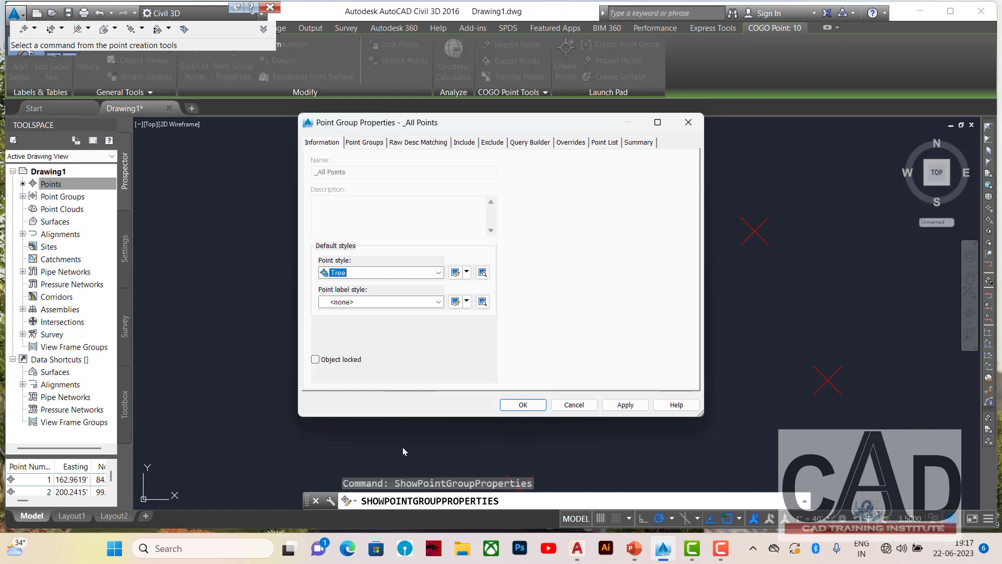
left_click(522, 405)
scroll(486, 287, "down", 3)
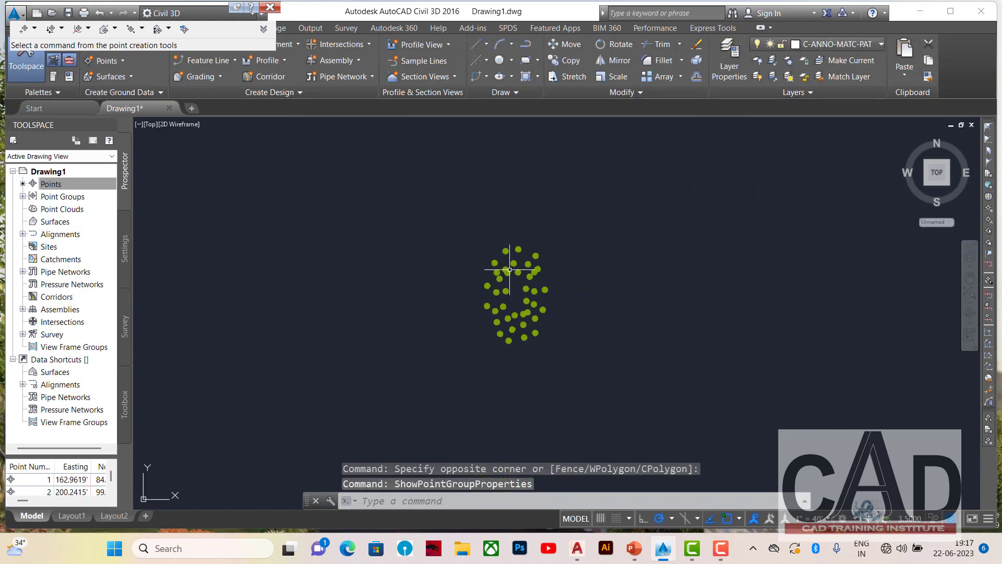
scroll(510, 270, "up", 8)
scroll(463, 214, "up", 5)
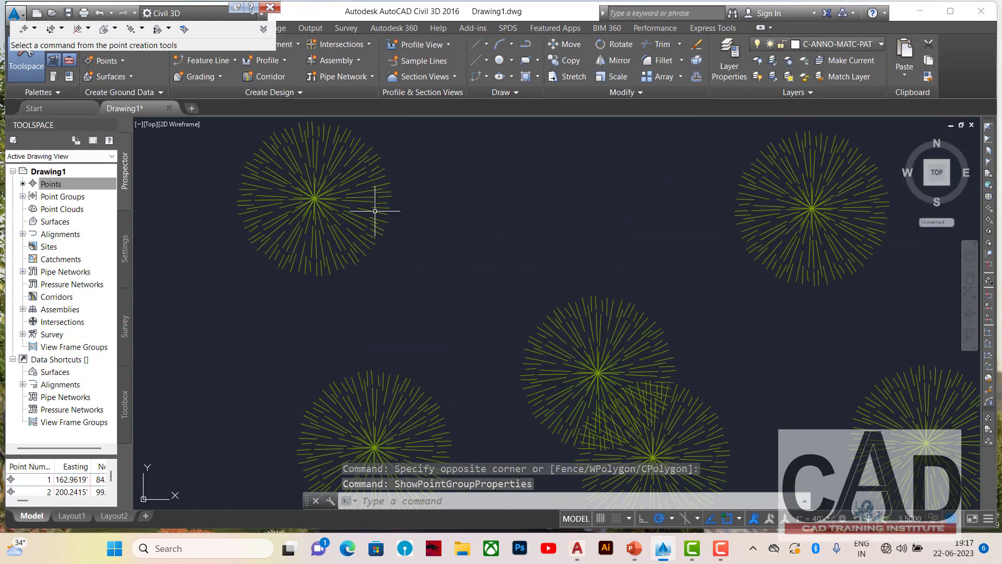
scroll(558, 293, "down", 5)
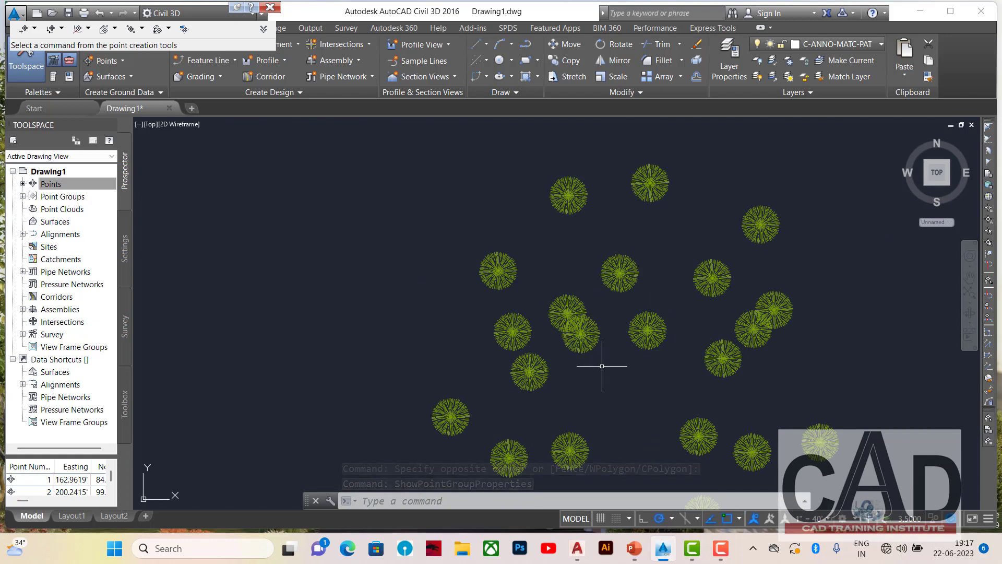
Set the _All Points group's default point style to Basic and its point label style to Point Number Only.
left_click(498, 270)
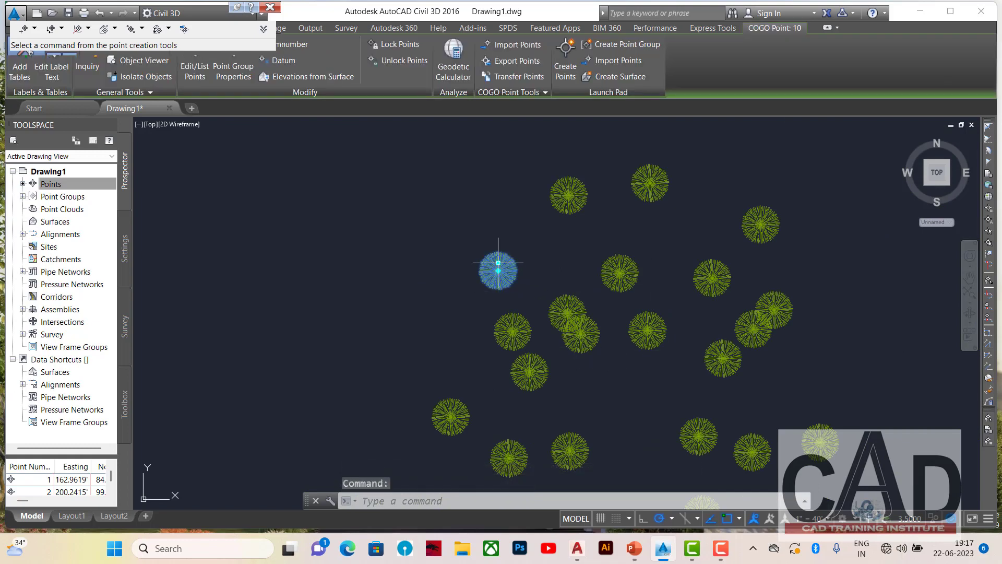
mouse_move(497, 263)
right_click(498, 269)
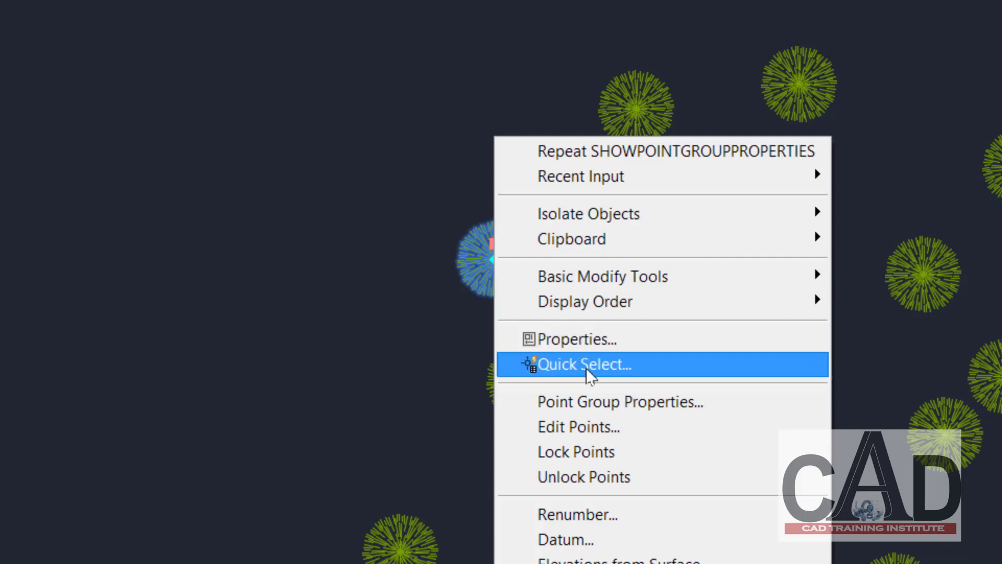
left_click(588, 402)
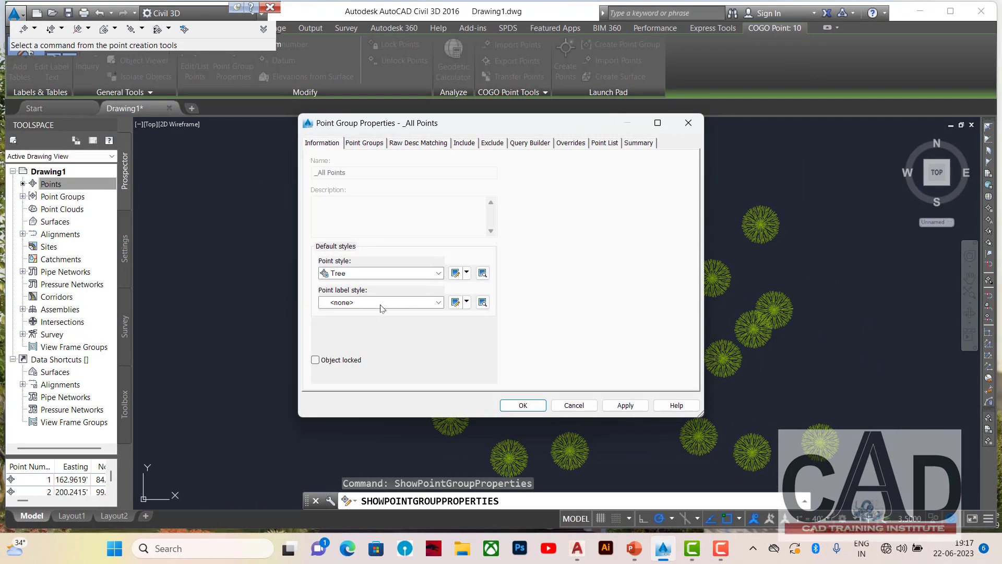
left_click(379, 273)
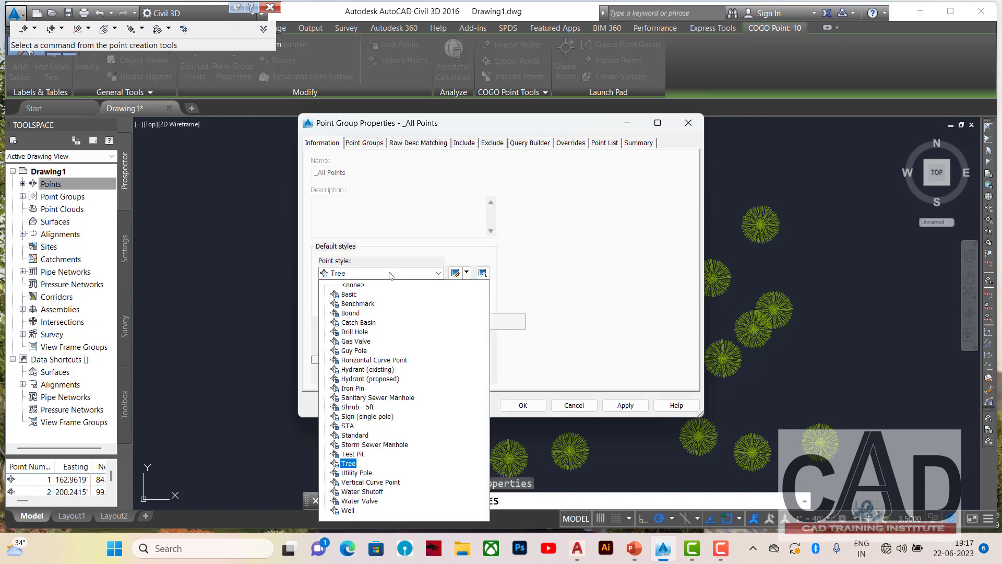
left_click(355, 295)
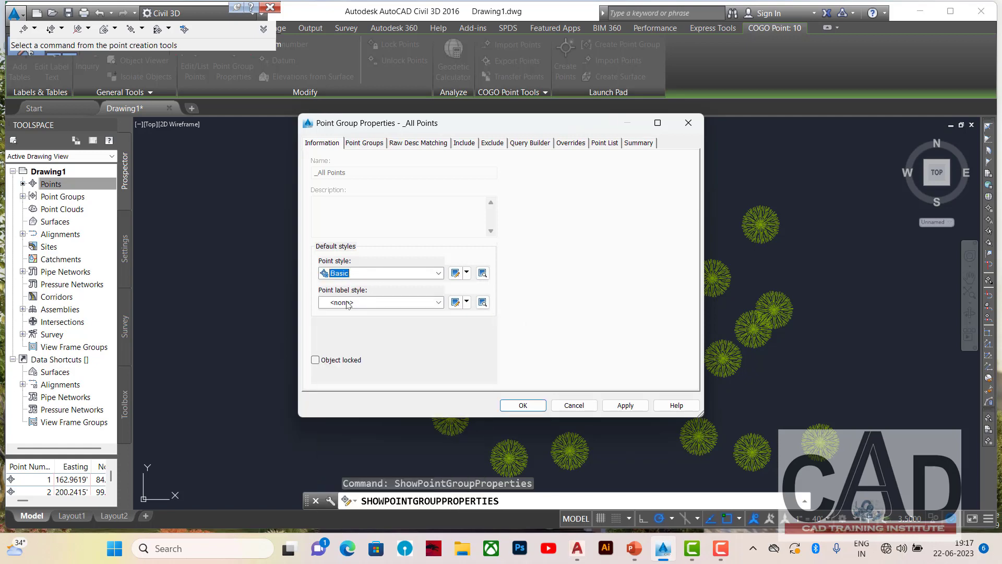
left_click(367, 303)
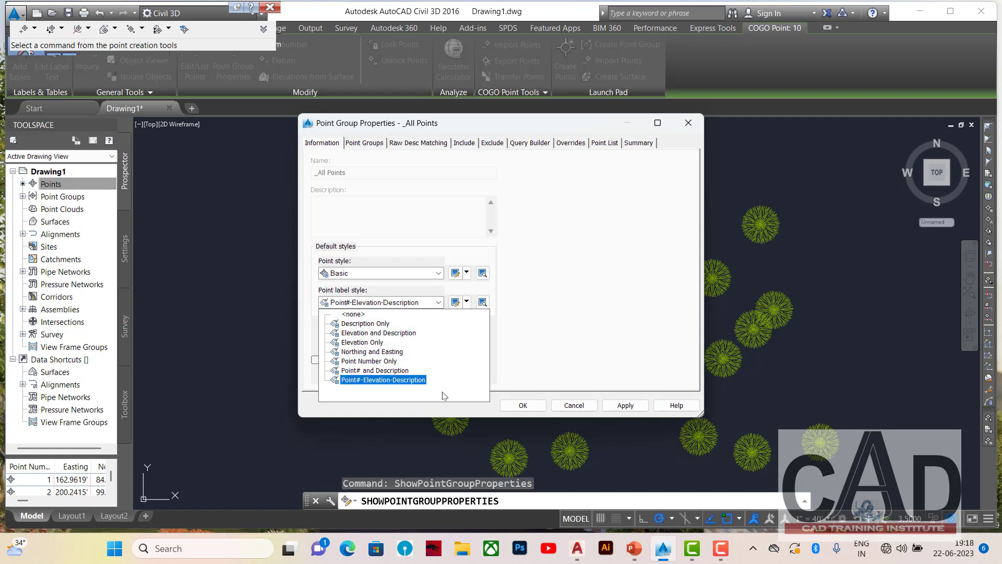
left_click(381, 362)
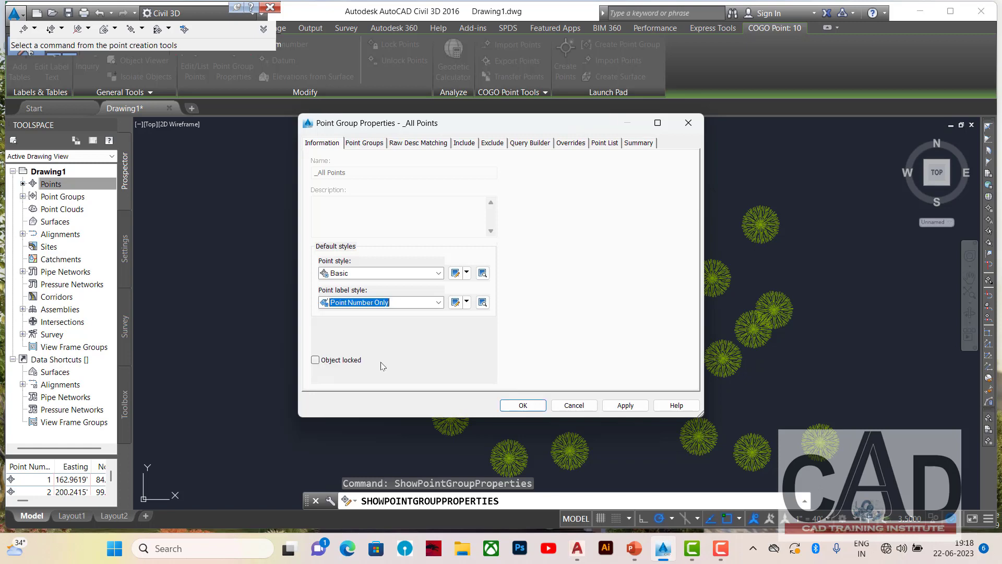
left_click(526, 406)
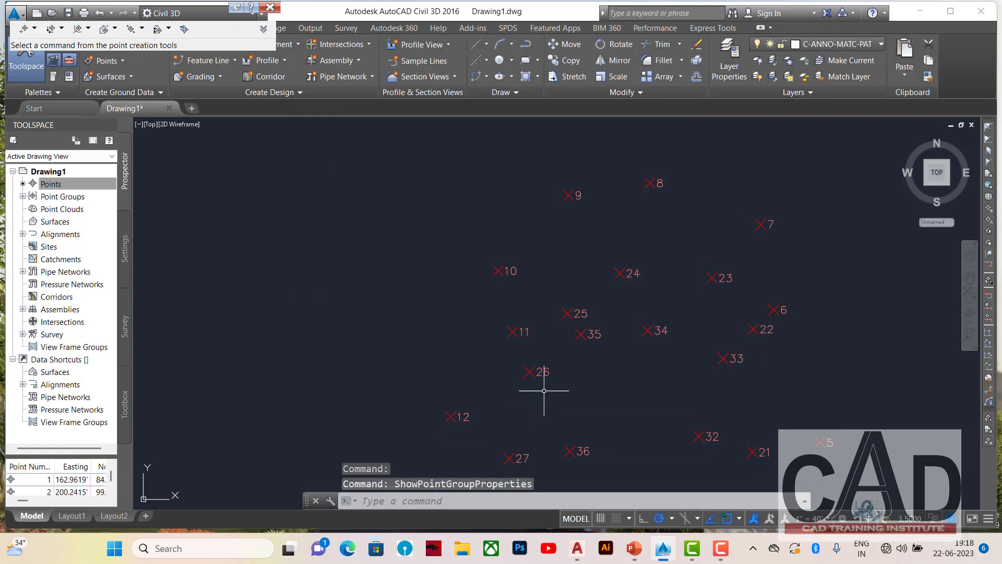
scroll(522, 258, "up", 5)
scroll(443, 308, "down", 5)
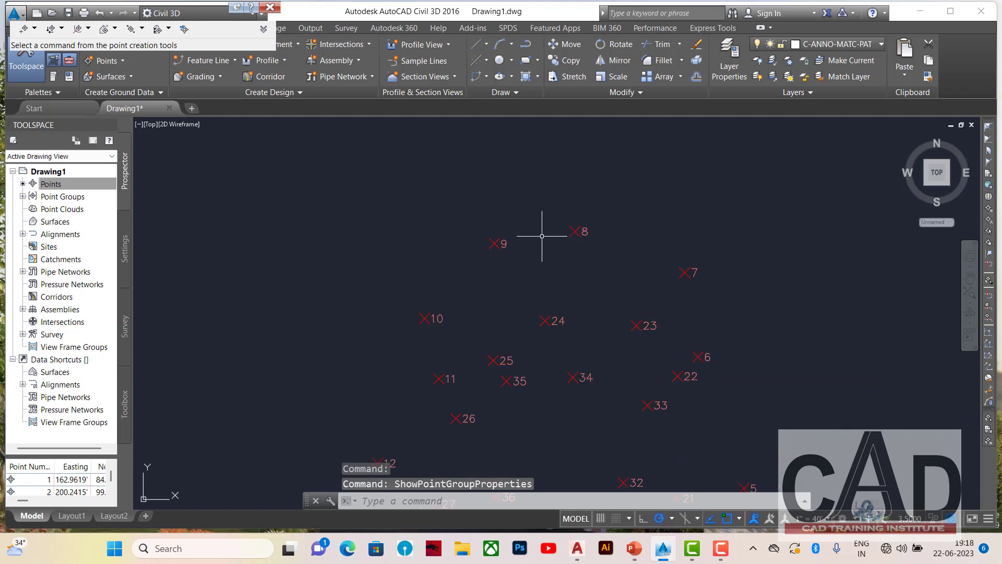
Change the point label style of the _All Points group to Elevation and Description.
left_click(425, 316)
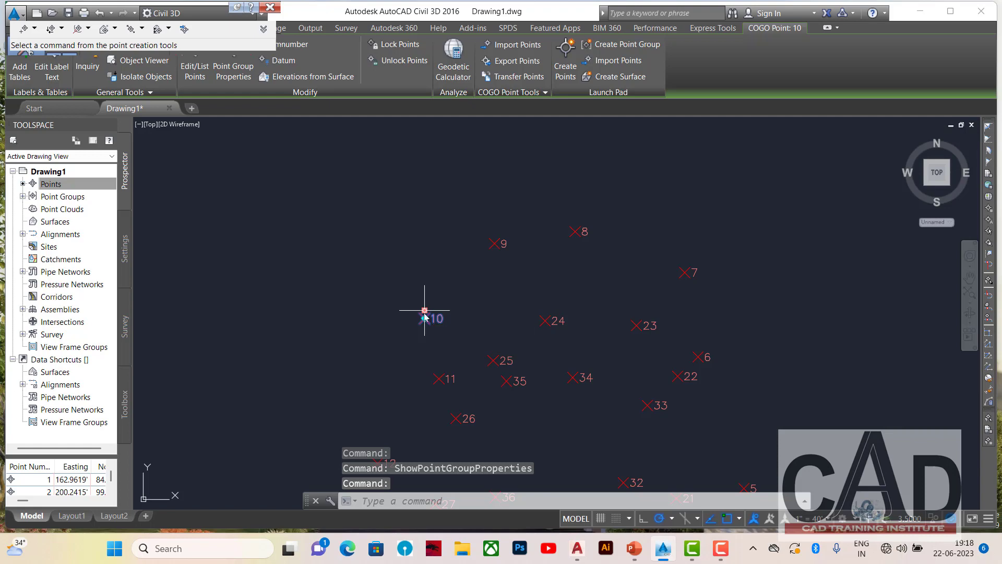
right_click(427, 317)
left_click(485, 310)
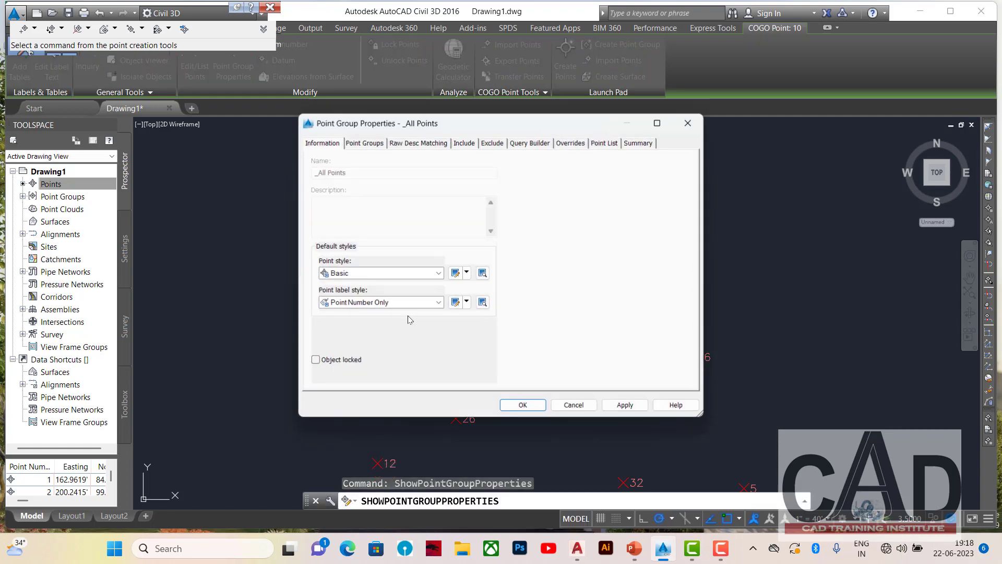
left_click(386, 303)
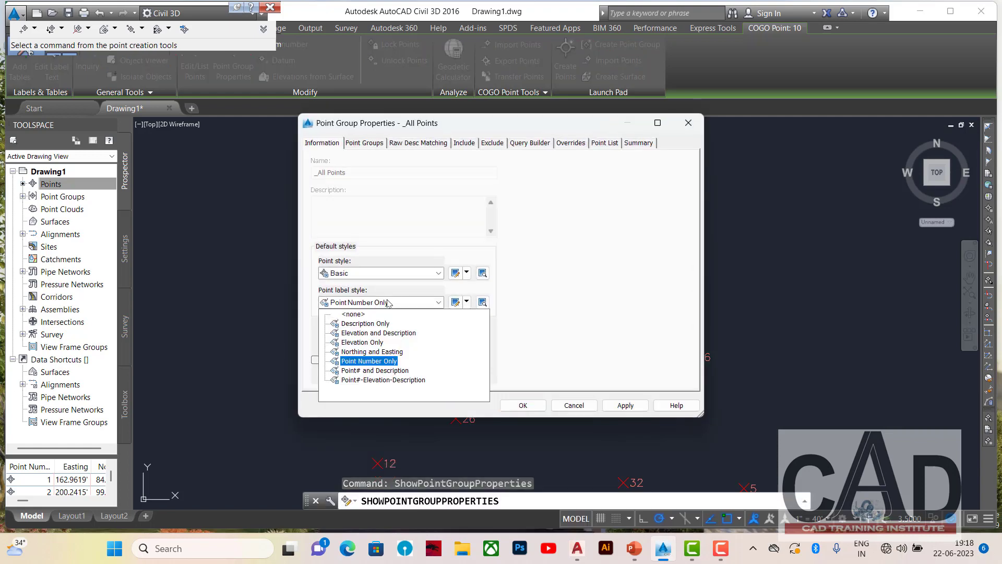
left_click(389, 334)
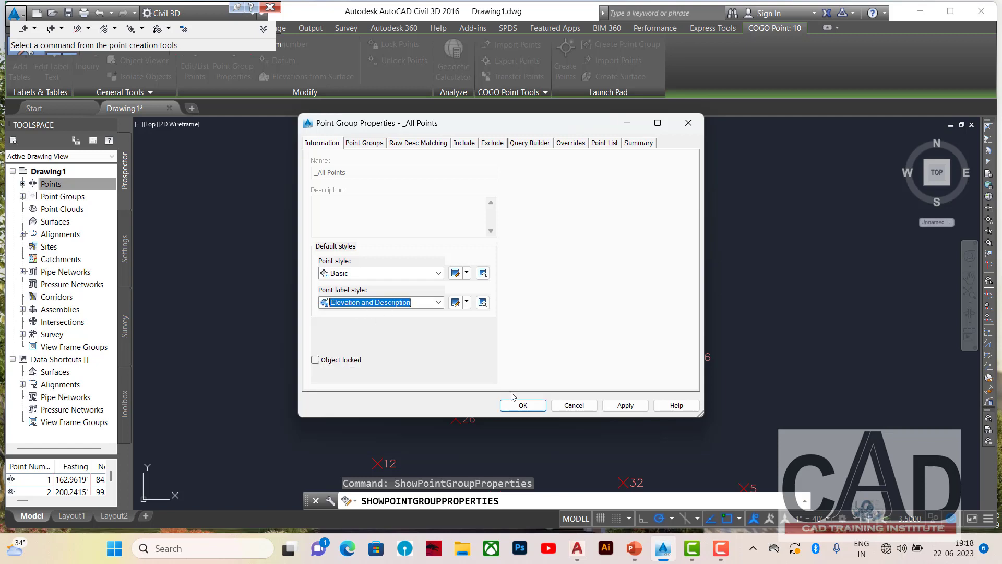
left_click(523, 405)
Examine the elevation and description labels of the points across the cluster.
scroll(562, 317, "up", 5)
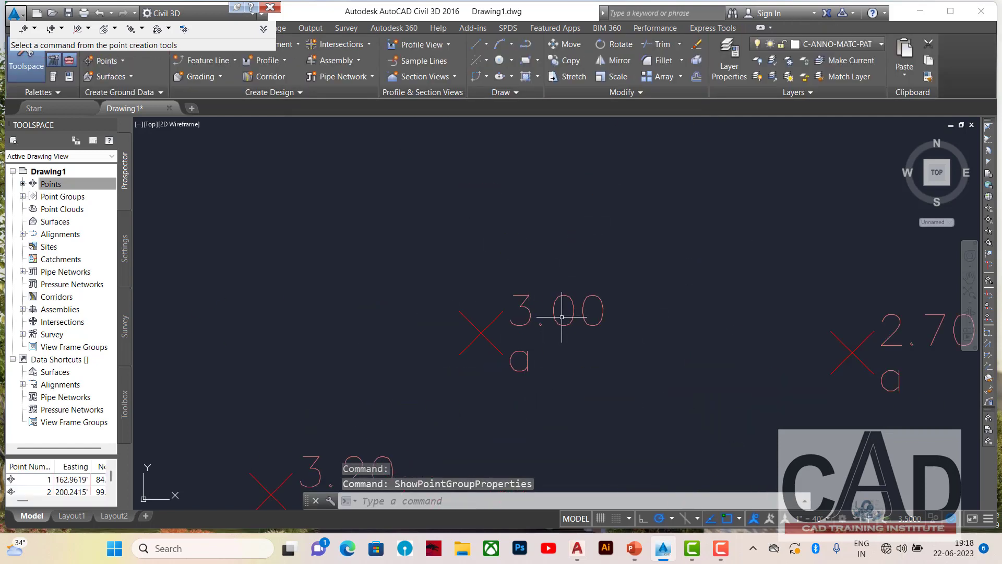
scroll(564, 255, "down", 8)
scroll(603, 376, "up", 5)
scroll(621, 339, "down", 5)
scroll(622, 402, "up", 6)
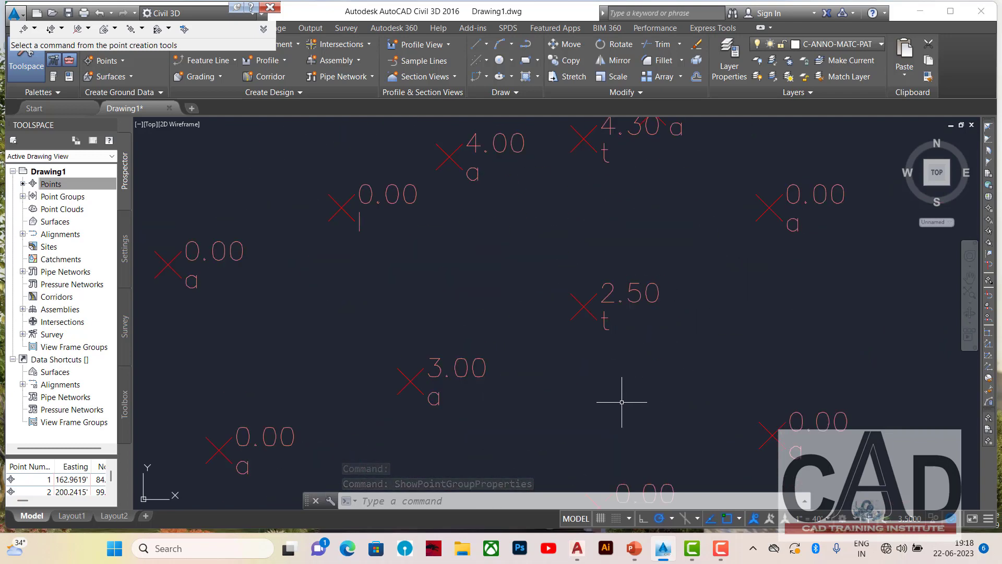
scroll(648, 346, "down", 5)
scroll(600, 326, "up", 6)
scroll(607, 351, "down", 5)
scroll(541, 214, "up", 6)
scroll(537, 216, "down", 5)
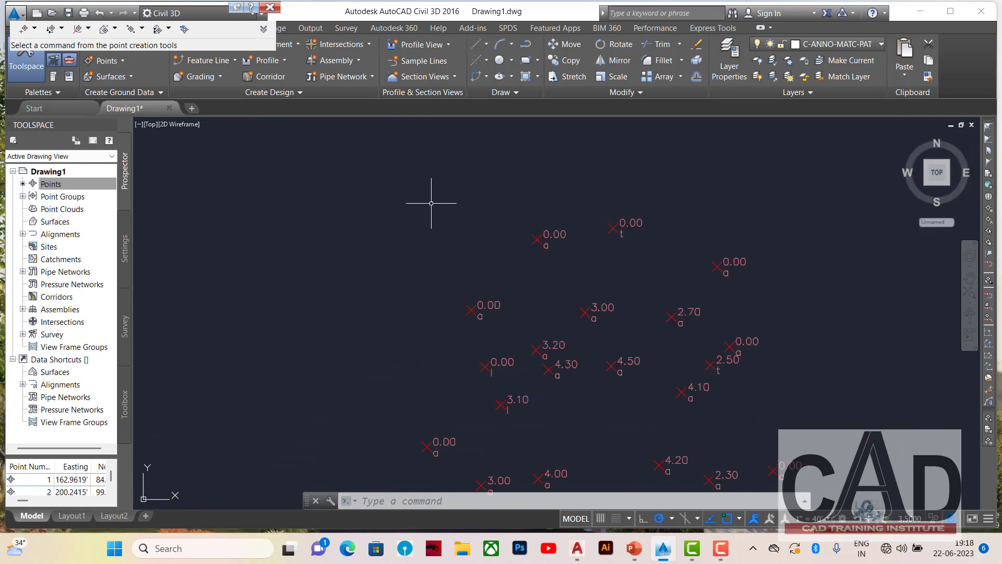
Open the _All Points group properties and review the available point and label styles, keeping Basic and Elevation and Description selected.
right_click(489, 197)
left_click(467, 220)
left_click(487, 241)
left_click(537, 238)
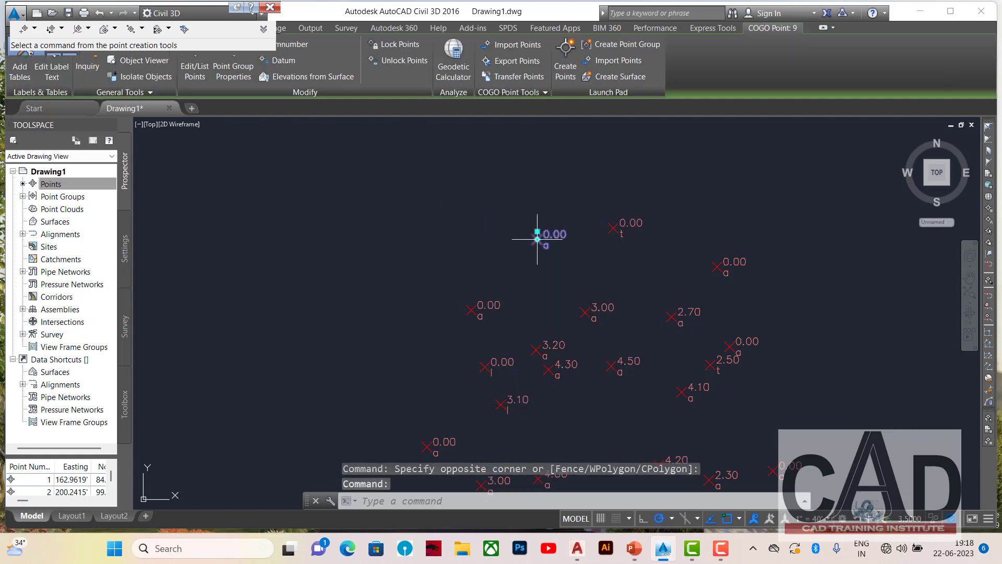
right_click(538, 239)
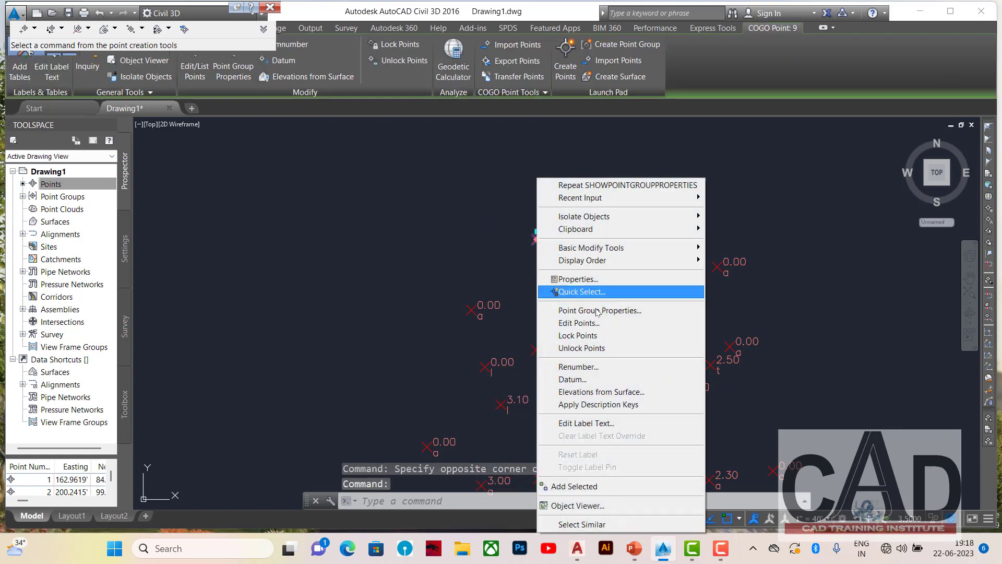
left_click(590, 311)
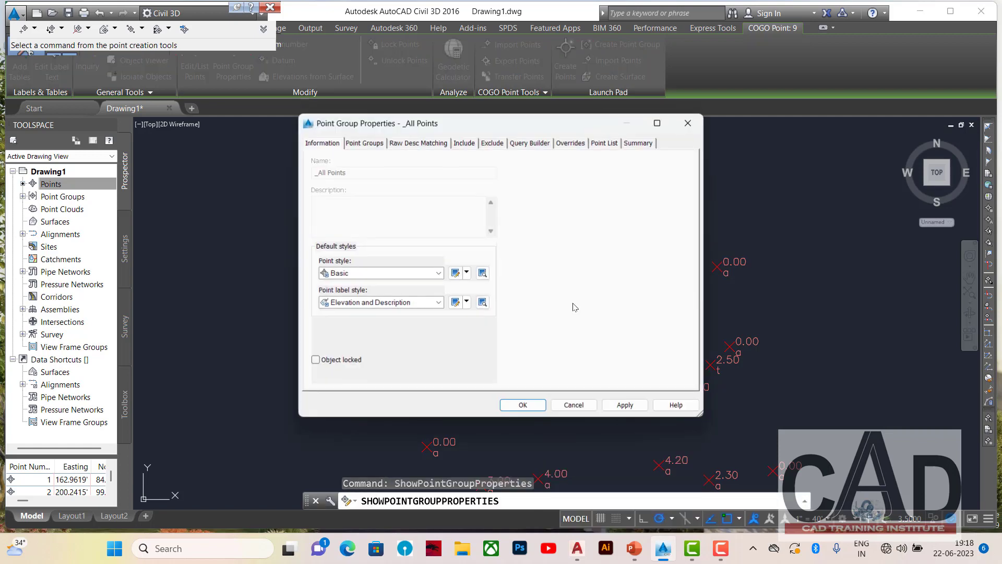
left_click(412, 302)
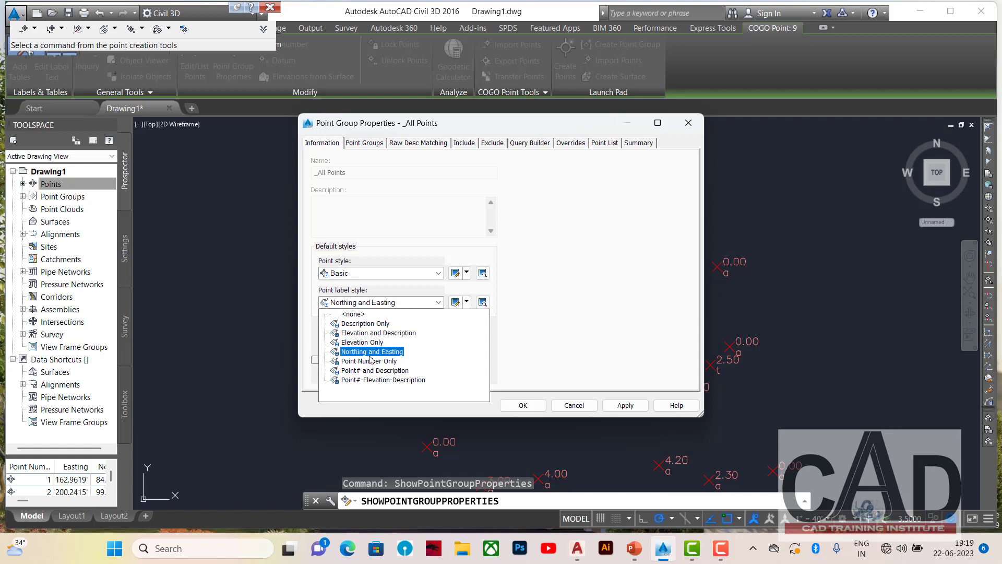
key("Up")
key("Return")
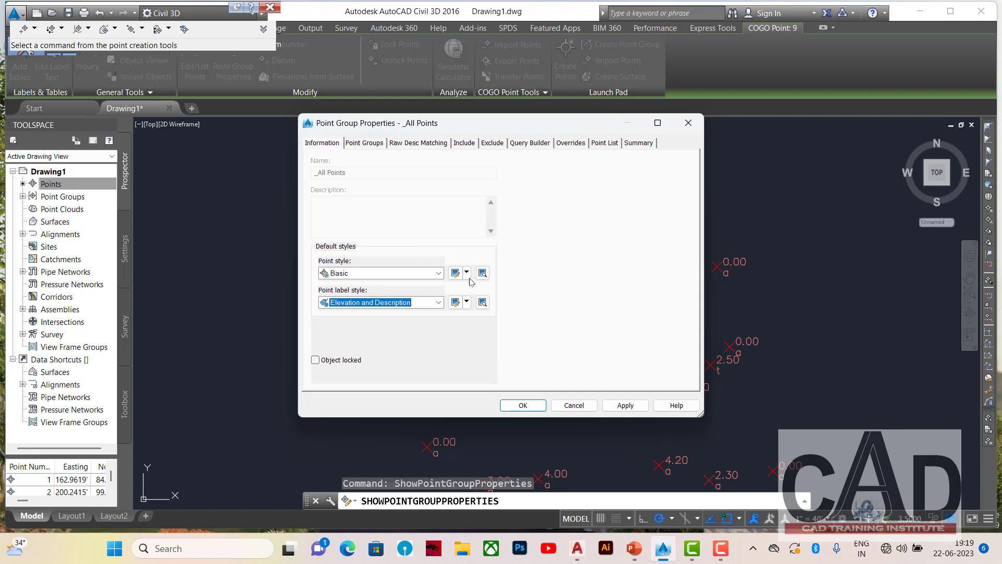
left_click(438, 274)
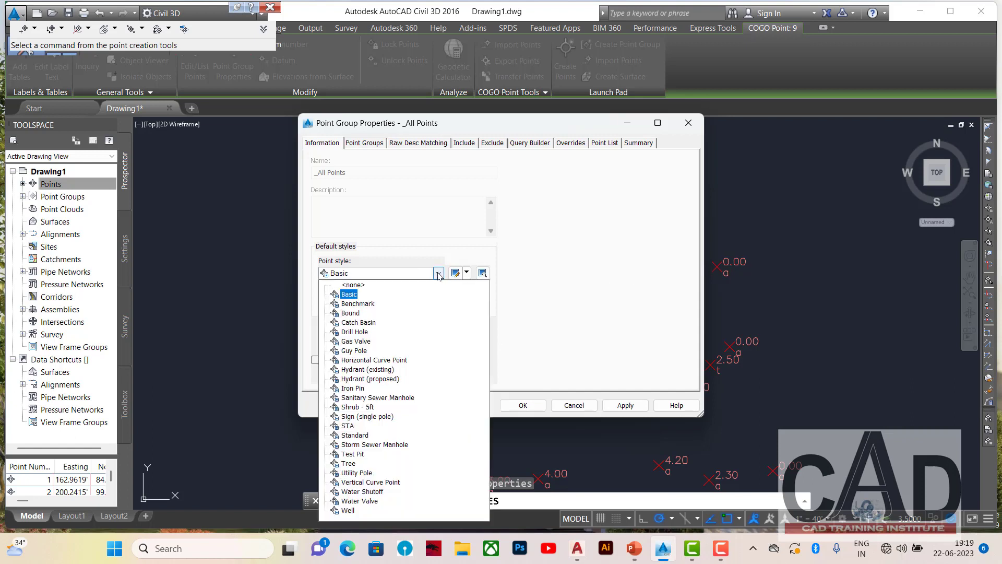
left_click(438, 273)
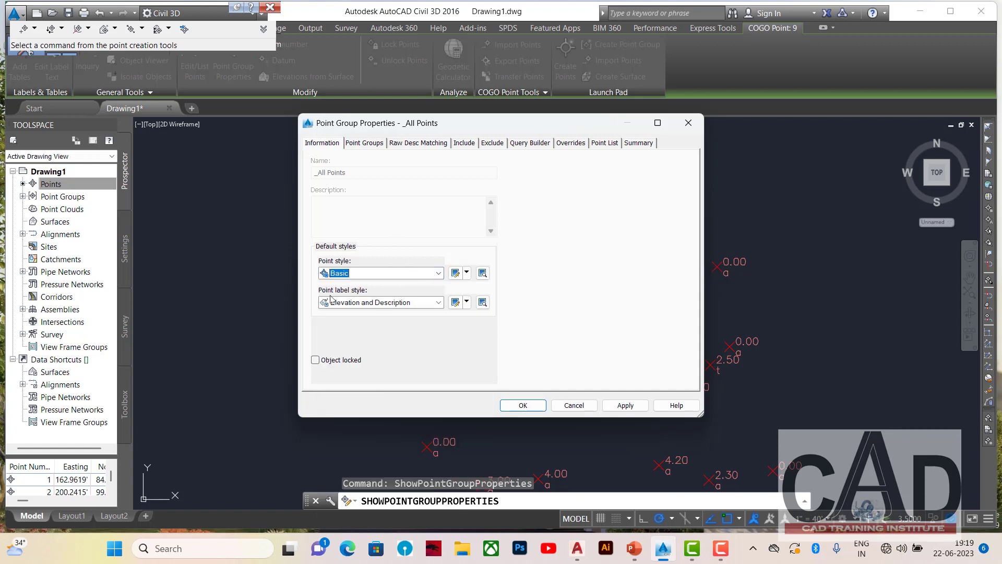
left_click(437, 304)
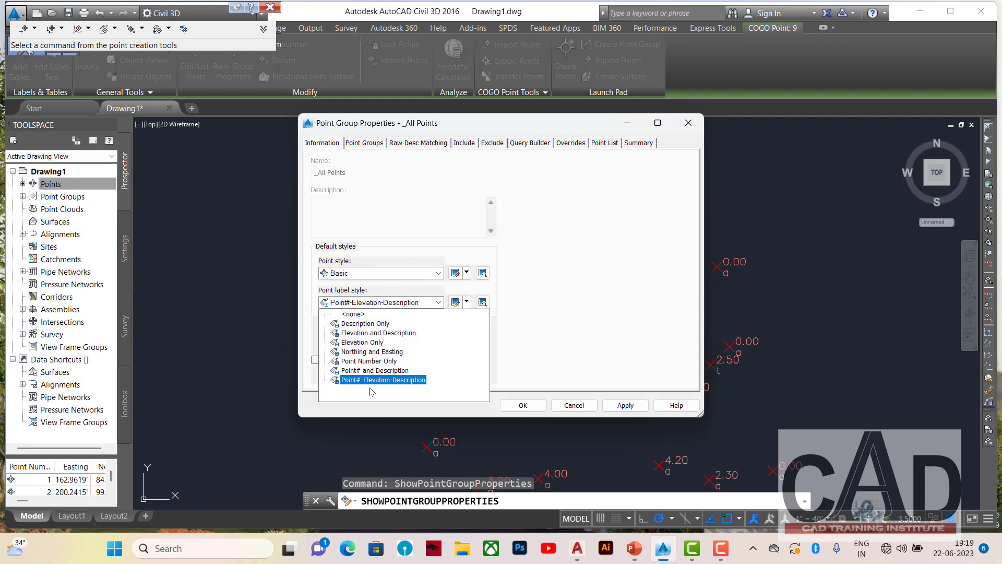
left_click(377, 332)
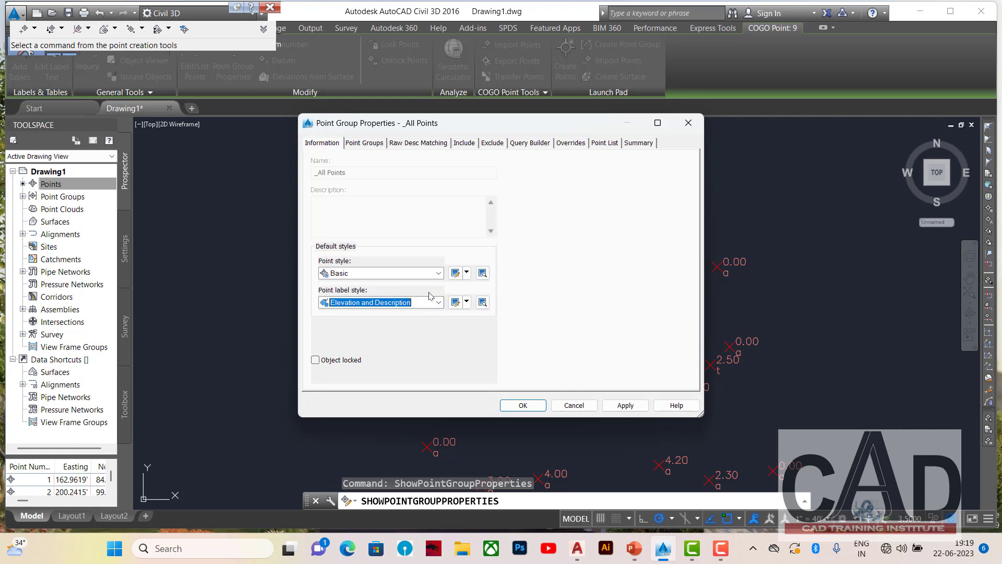
Copy the Basic point style of the _All Points group and name the copy MY STYLE.
left_click(466, 273)
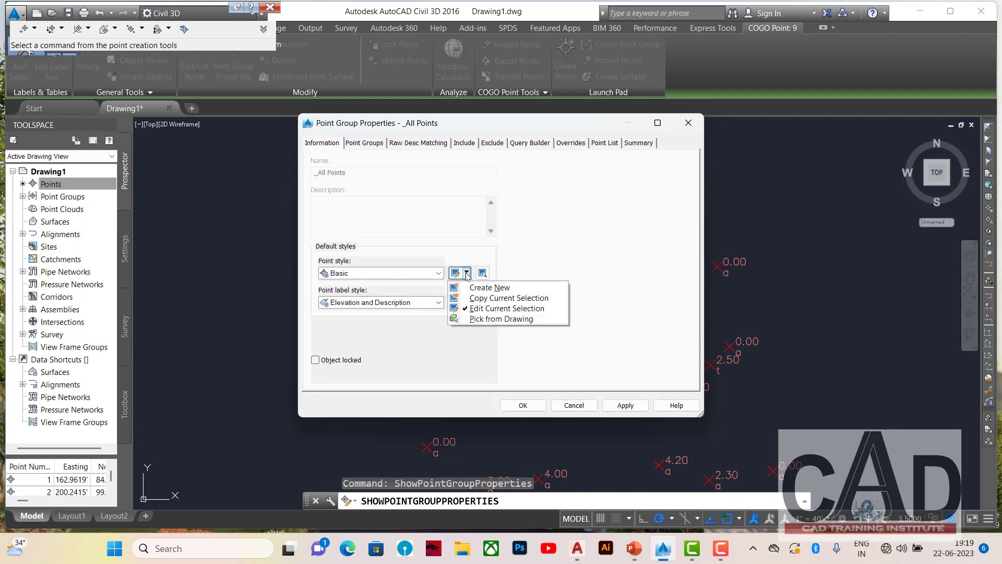
left_click(498, 299)
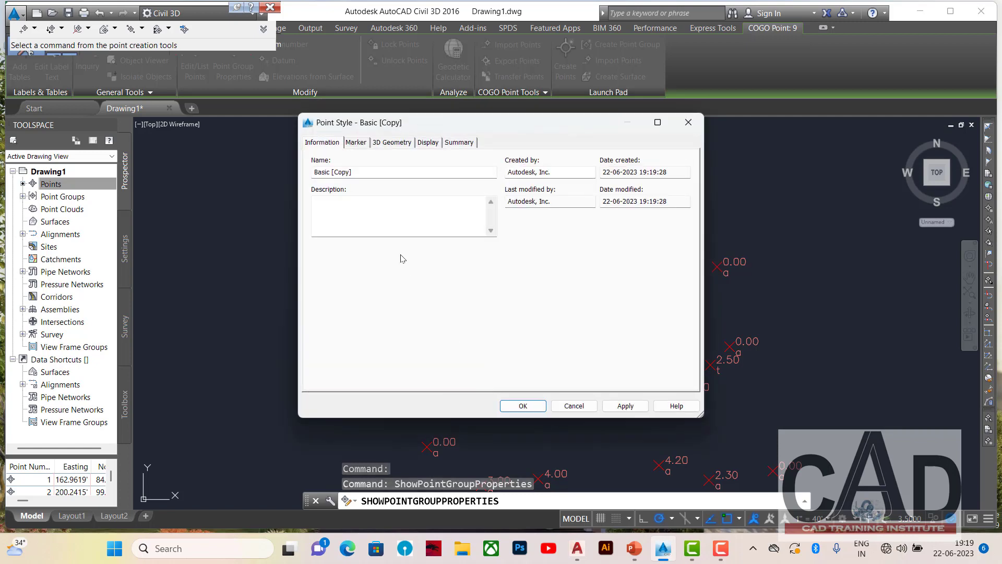
left_click_drag(362, 175, 305, 175)
type("MY STYLE")
Set MY STYLE's custom marker to a plus sign combined with both the square and the circle.
left_click(356, 141)
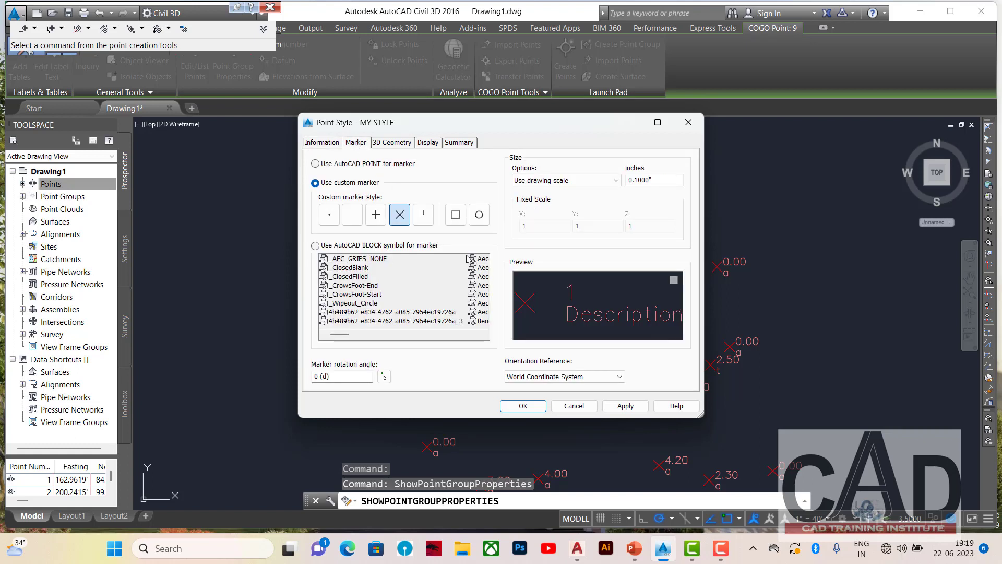
left_click(401, 216)
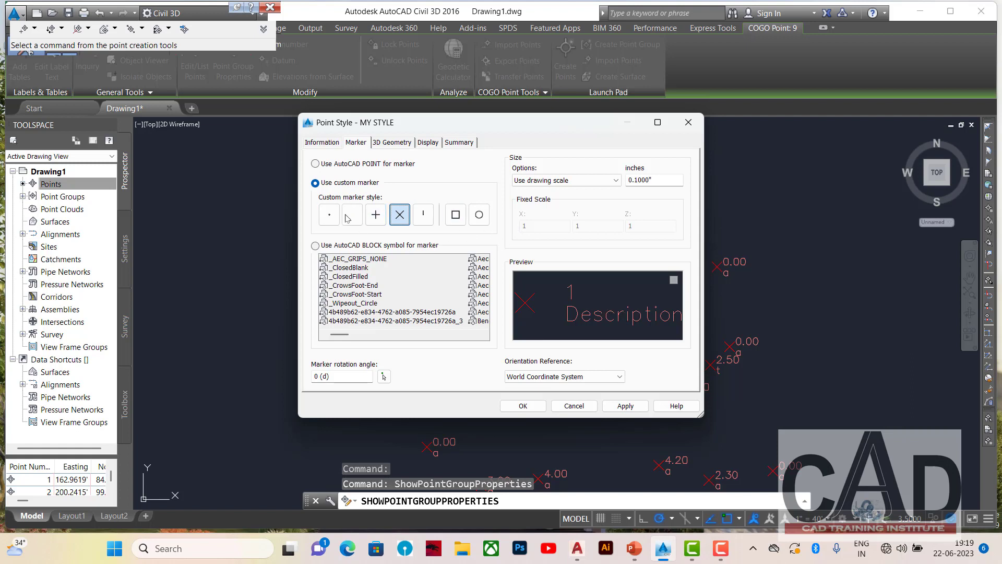
left_click(376, 215)
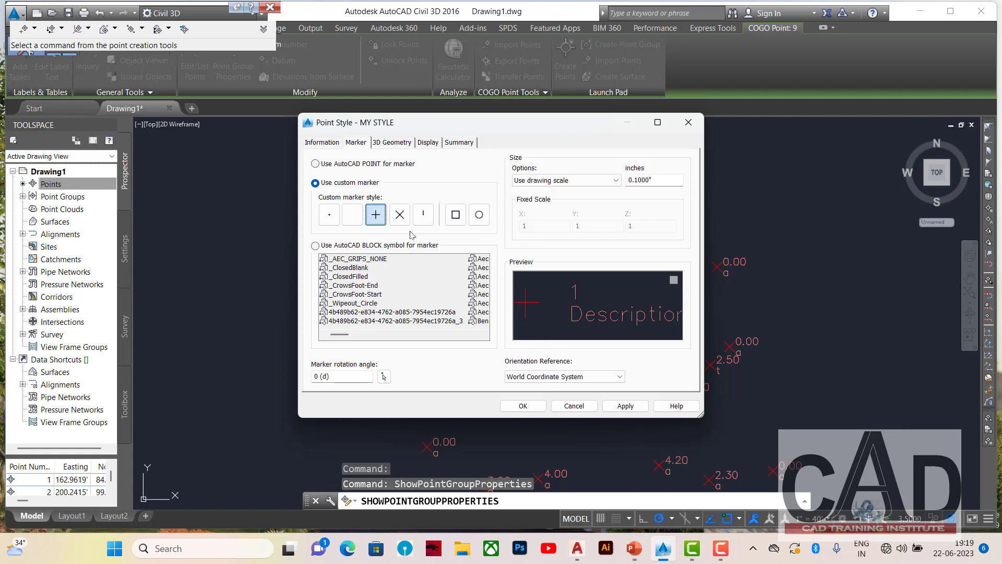
left_click(455, 215)
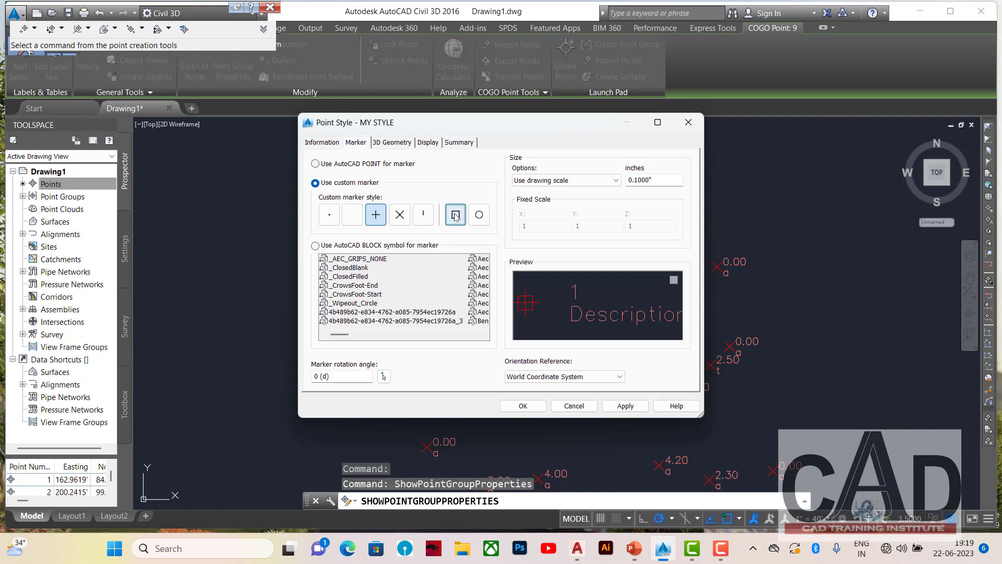
left_click(480, 216)
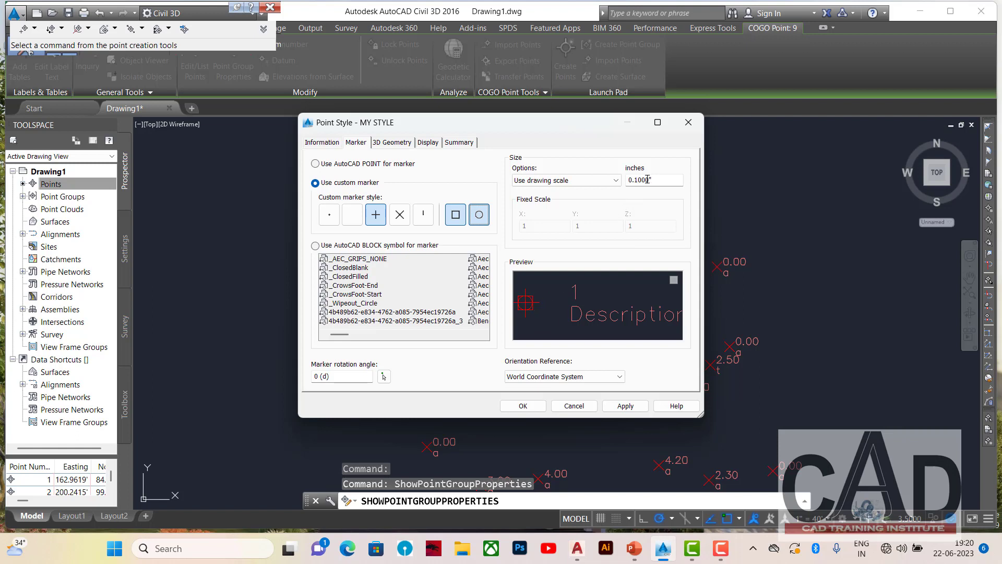
Set MY STYLE's marker rotation angle to 45 and apply the style to the _All Points group.
left_click_drag(344, 375, 302, 376)
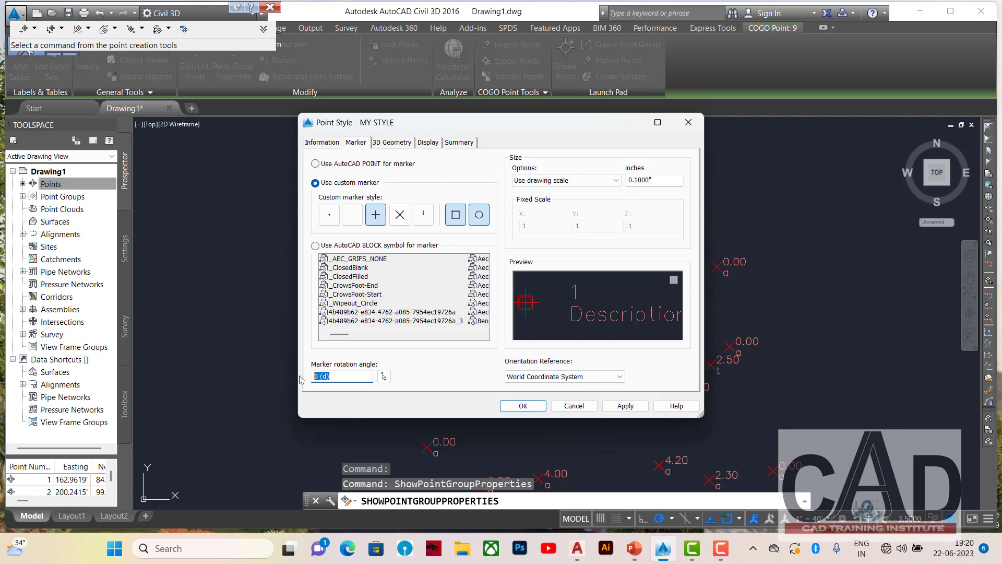
type("45")
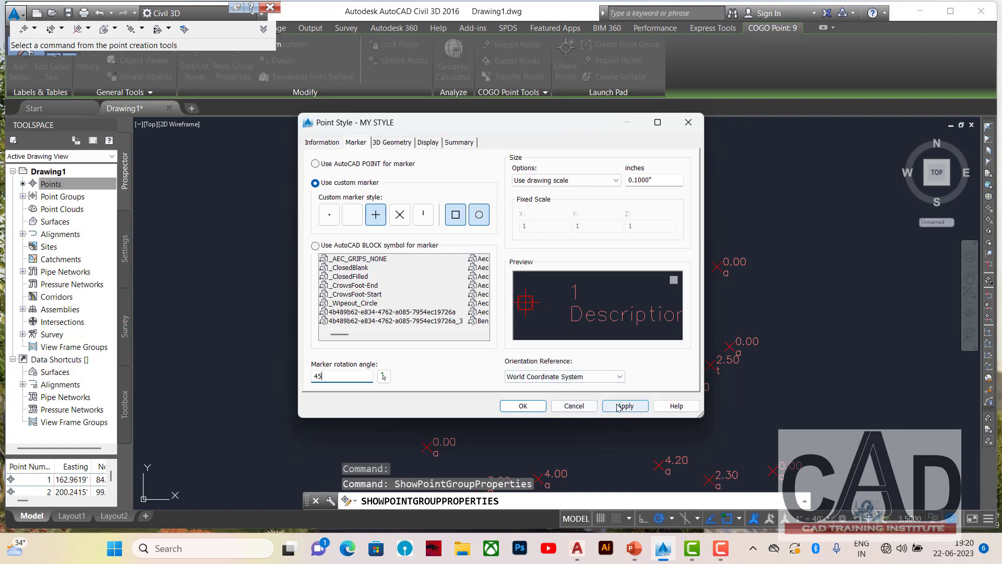
left_click(523, 406)
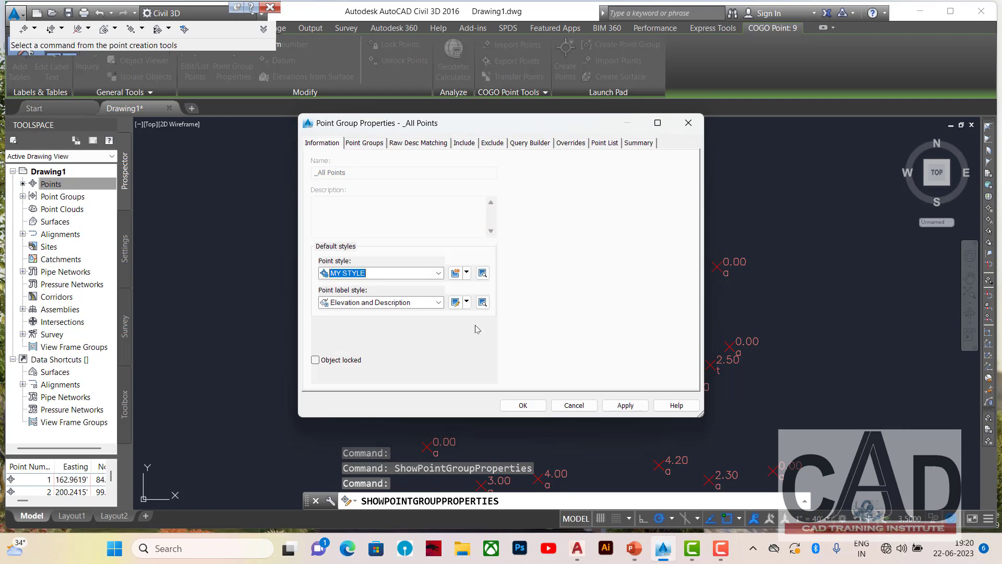
left_click(528, 408)
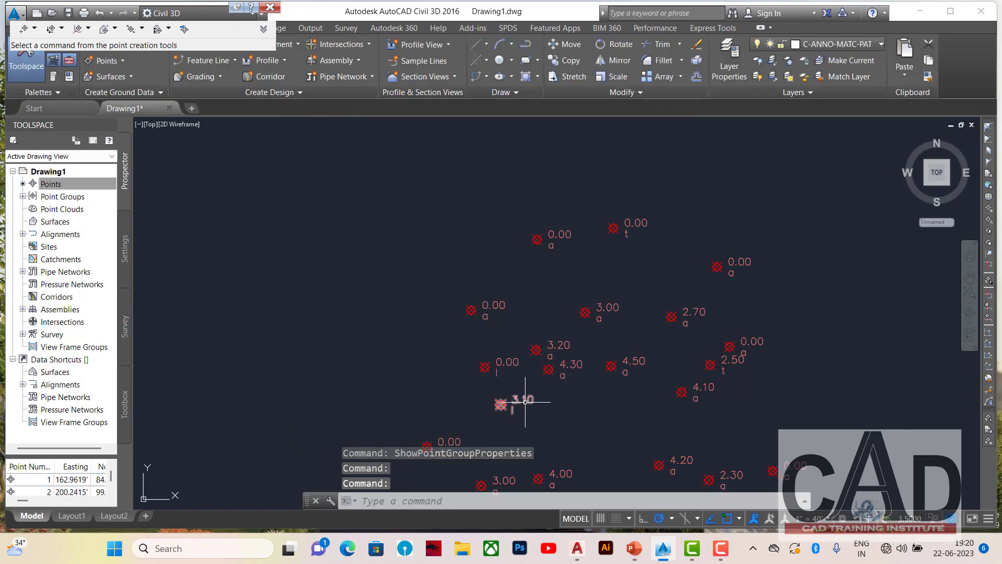
Inspect the new point markers, then copy the Elevation and Description label style from the _All Points group properties.
scroll(477, 310, "up", 5)
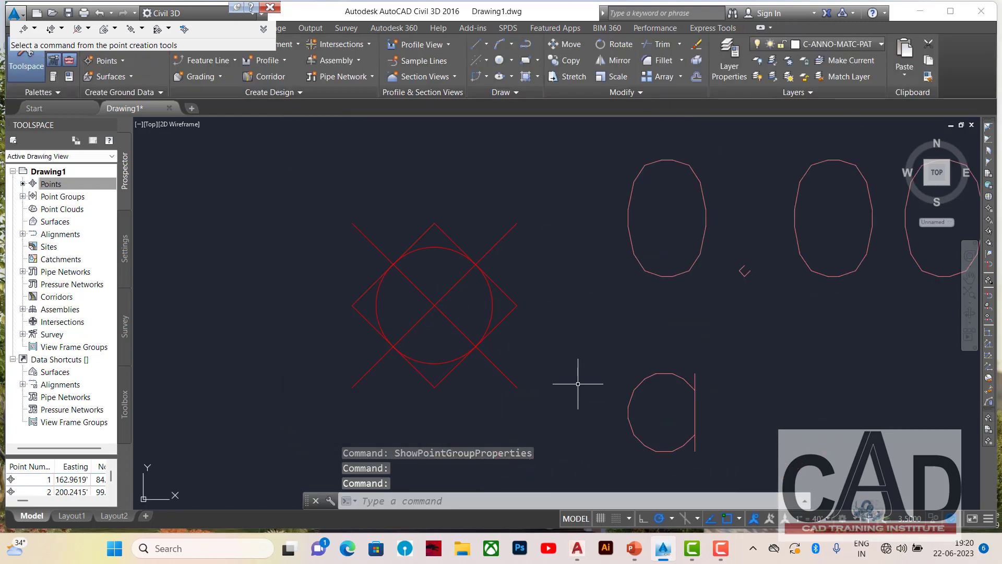
scroll(585, 274, "down", 5)
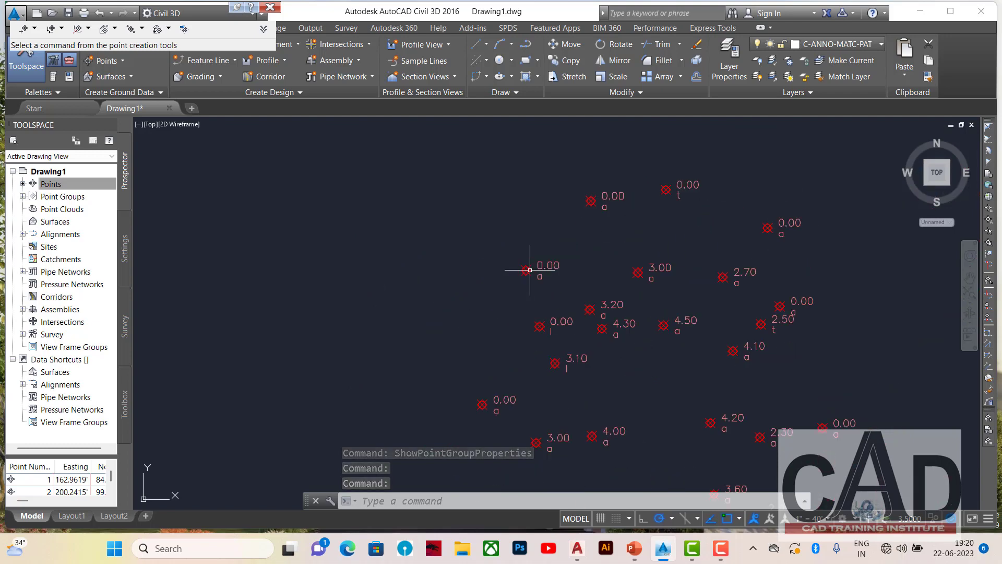
scroll(526, 278, "up", 5)
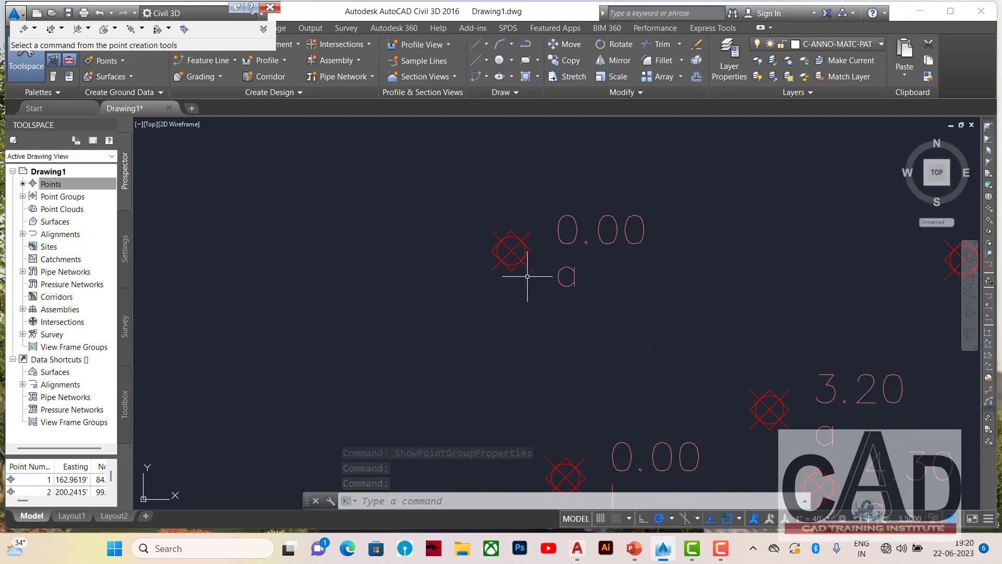
left_click(511, 250)
right_click(512, 253)
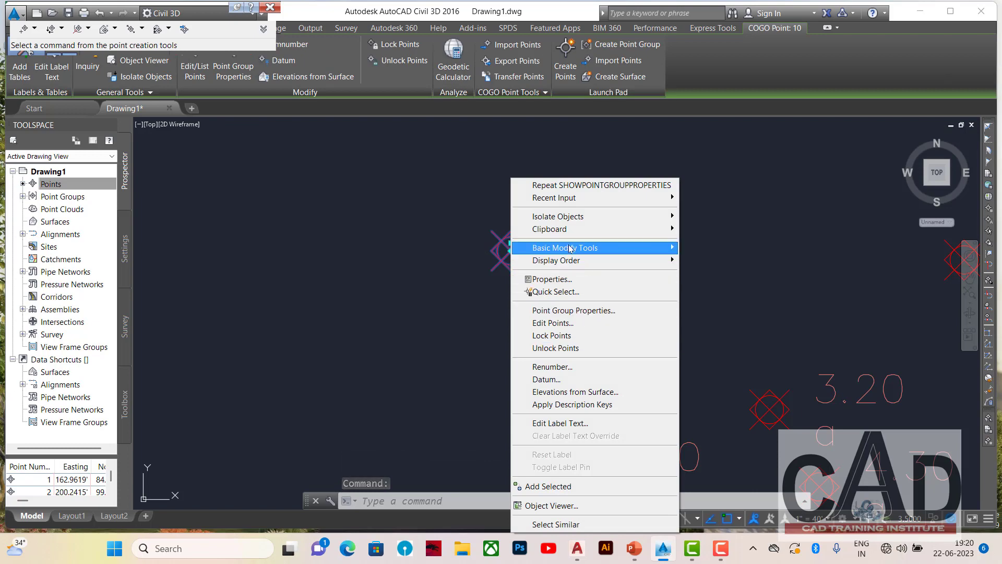
left_click(569, 314)
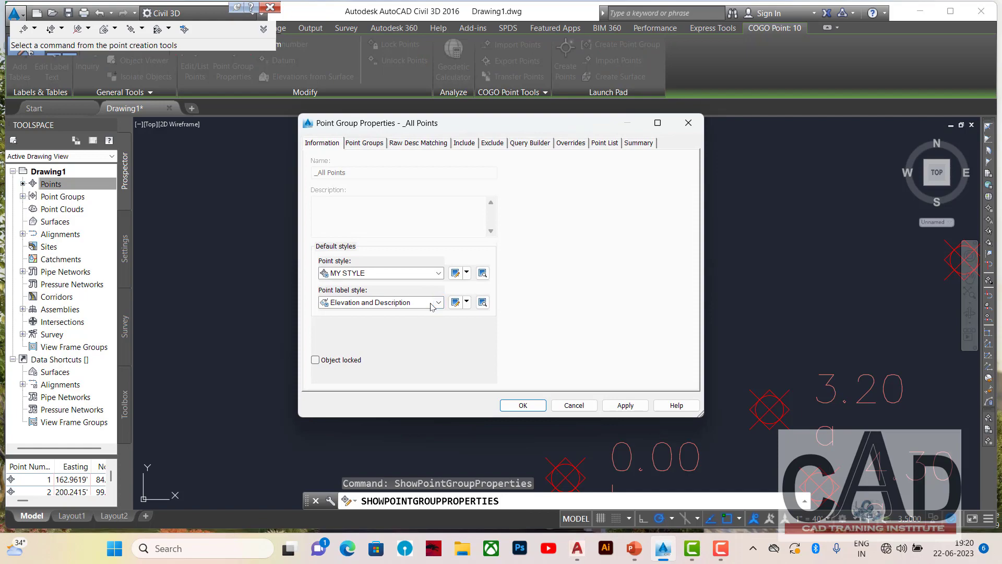
left_click(466, 302)
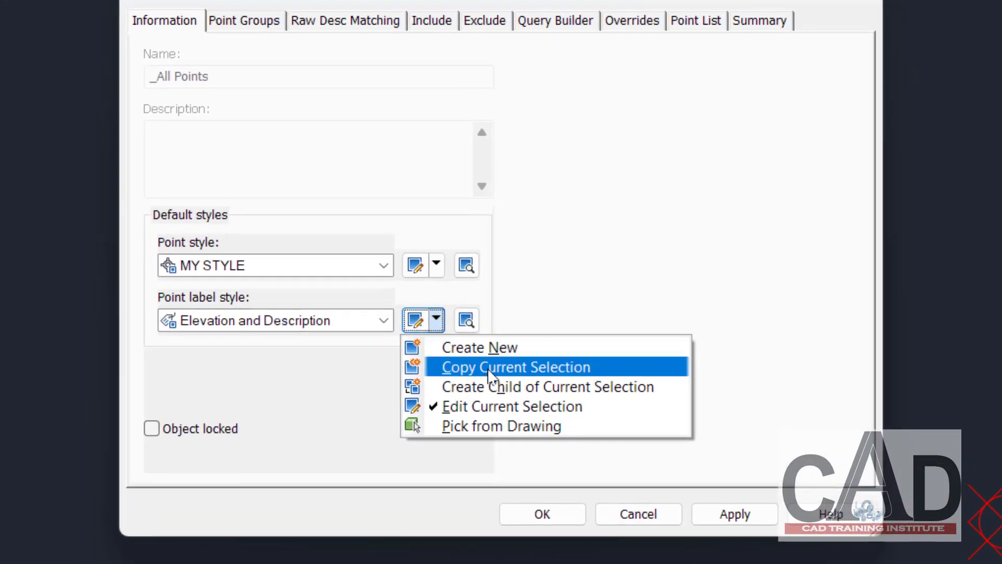
left_click(489, 368)
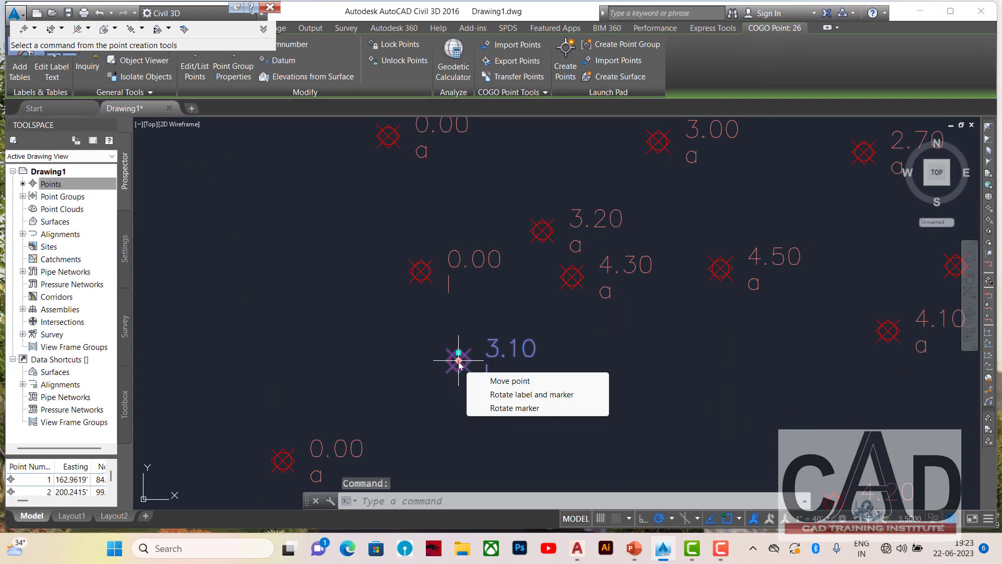
Copy the PENZD point label style from the _All Points group properties and name the copy PENZD9.
right_click(459, 363)
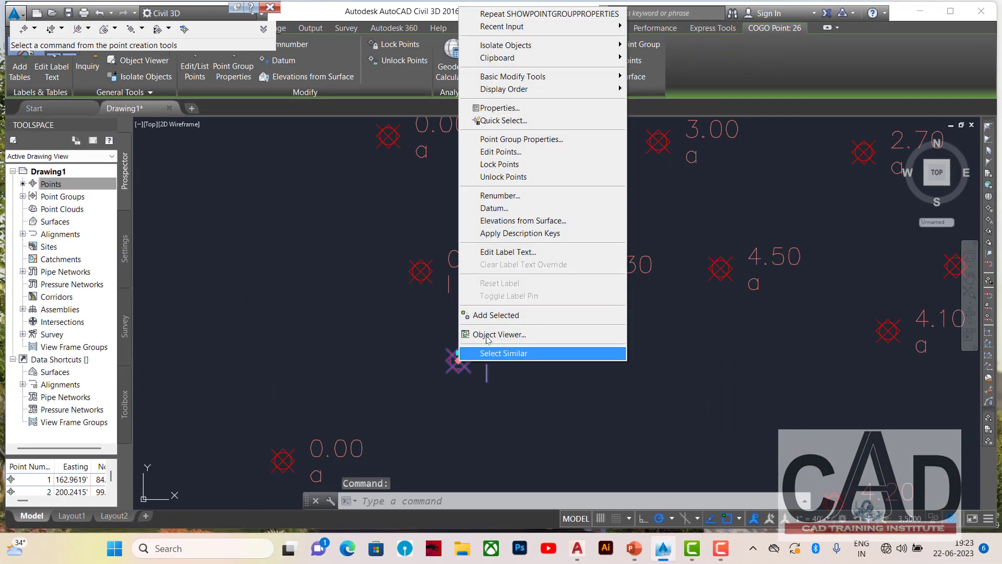
left_click(508, 139)
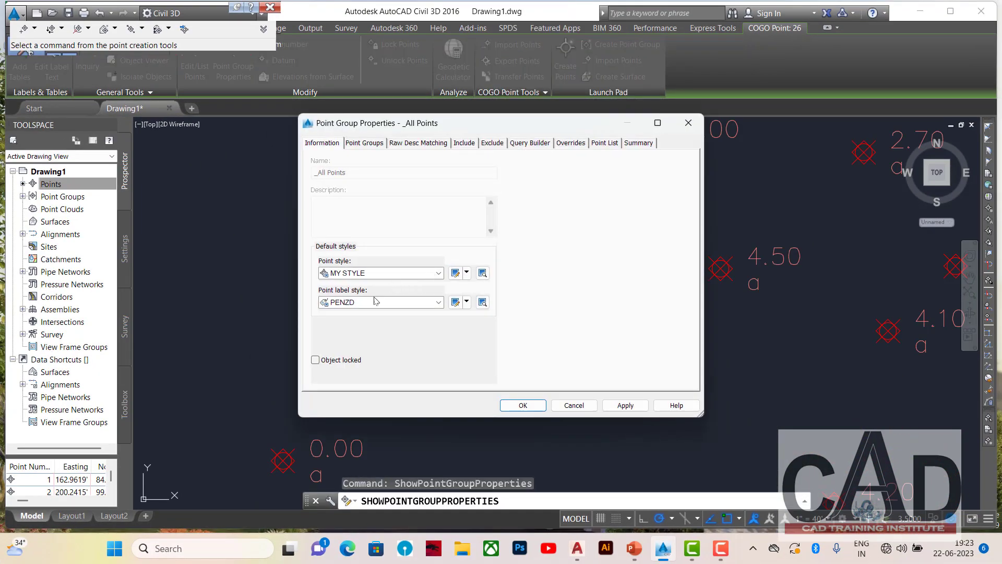
left_click(467, 303)
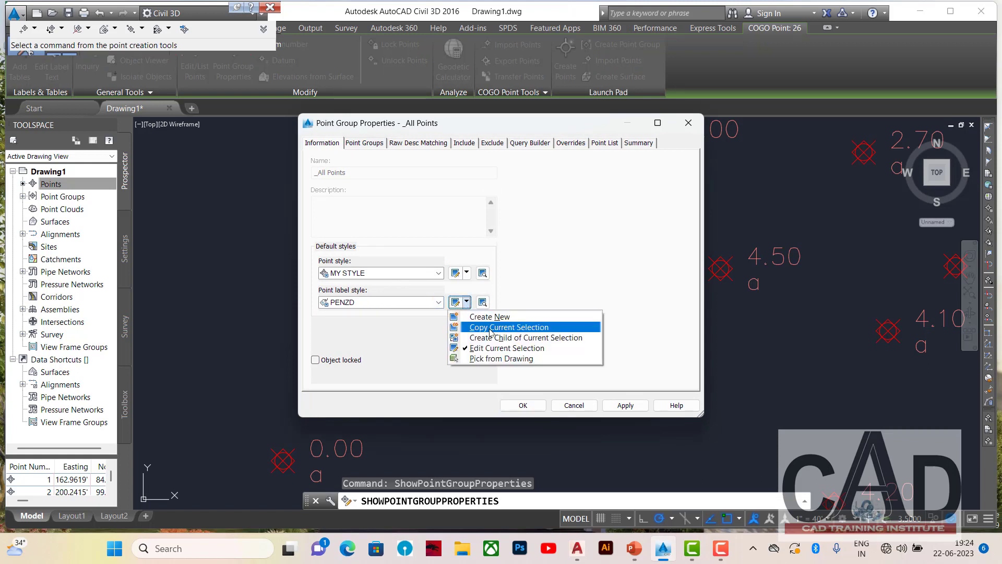
left_click(490, 329)
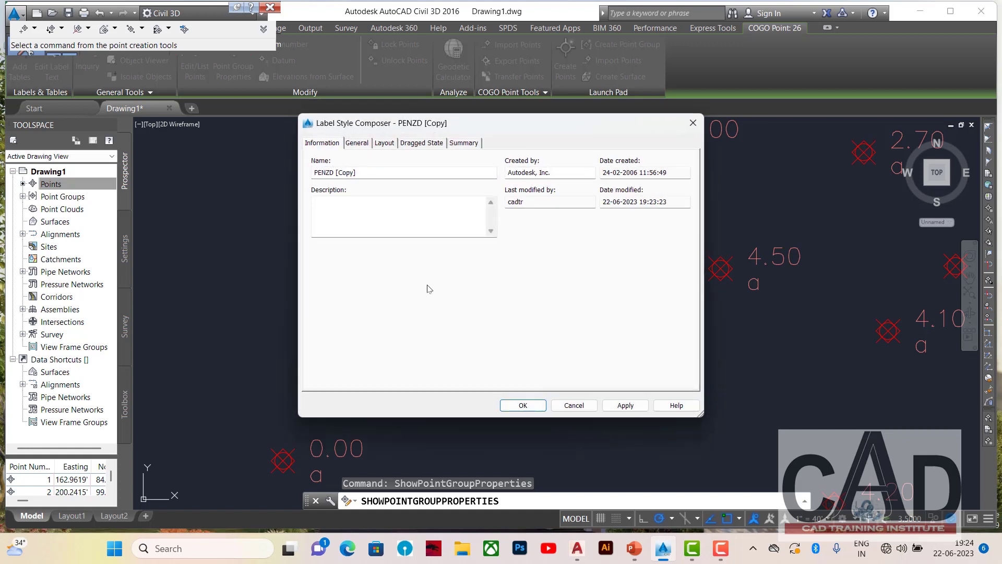
left_click_drag(373, 172, 296, 172)
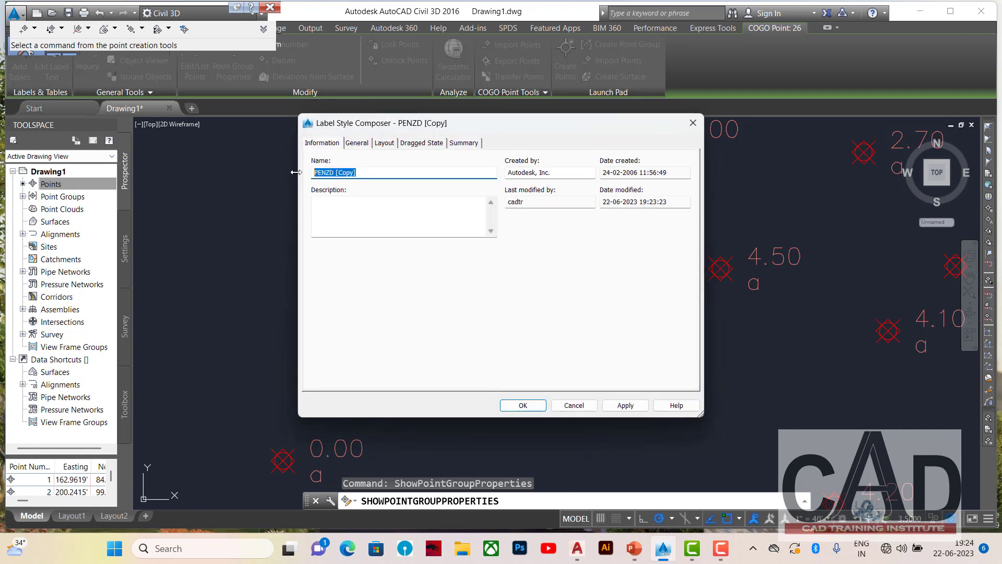
type("PENZD")
left_click_drag(346, 172, 291, 175)
left_click(342, 172)
left_click_drag(366, 174, 305, 173)
Rename the PENZD text component in the label style's layout to PENZD9.
left_click(359, 143)
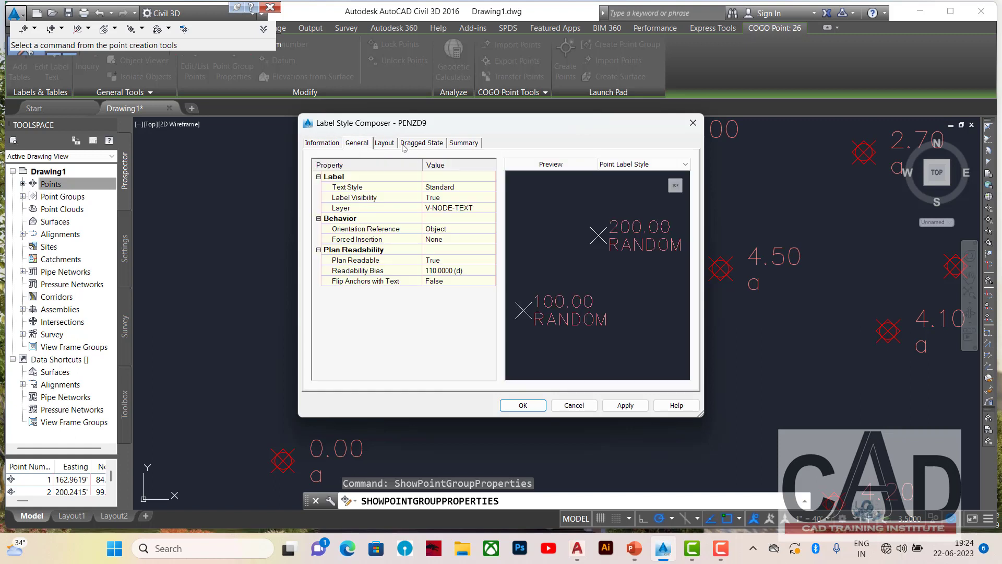
left_click(386, 144)
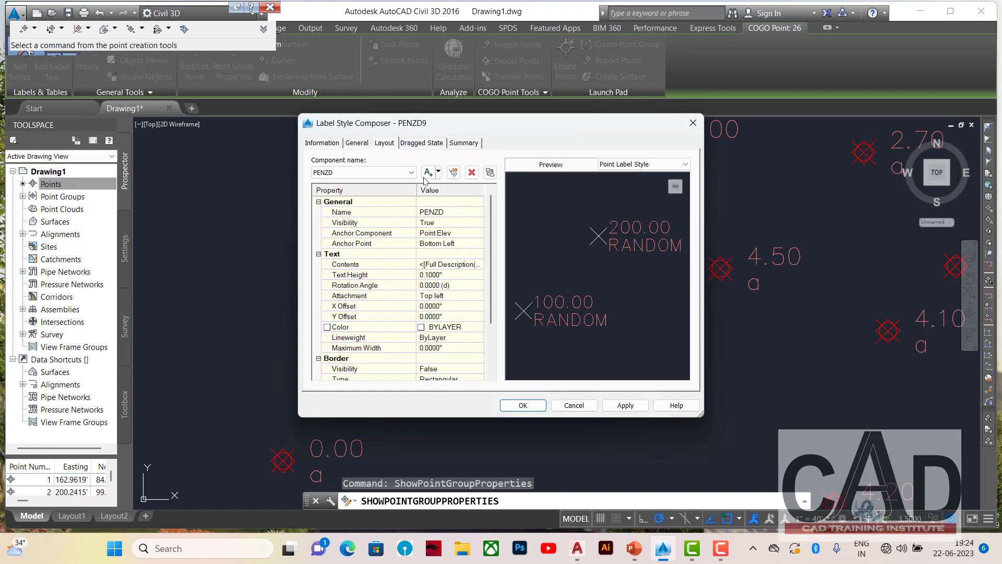
left_click(463, 214)
left_click_drag(454, 213, 390, 211)
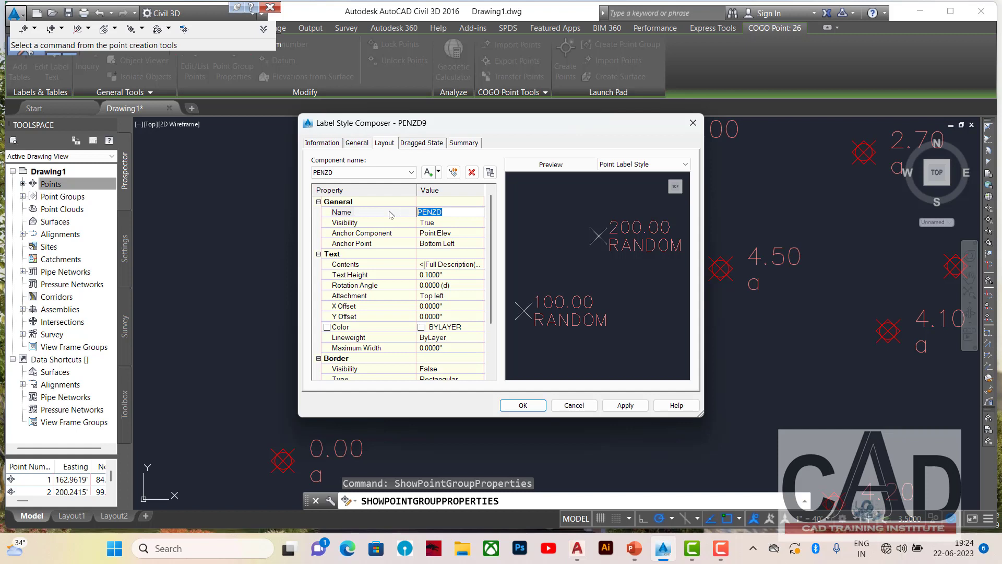
type("PENZD9")
Replace the Full Description field in the PENZD9 component's contents with the Point Number property.
left_click(477, 265)
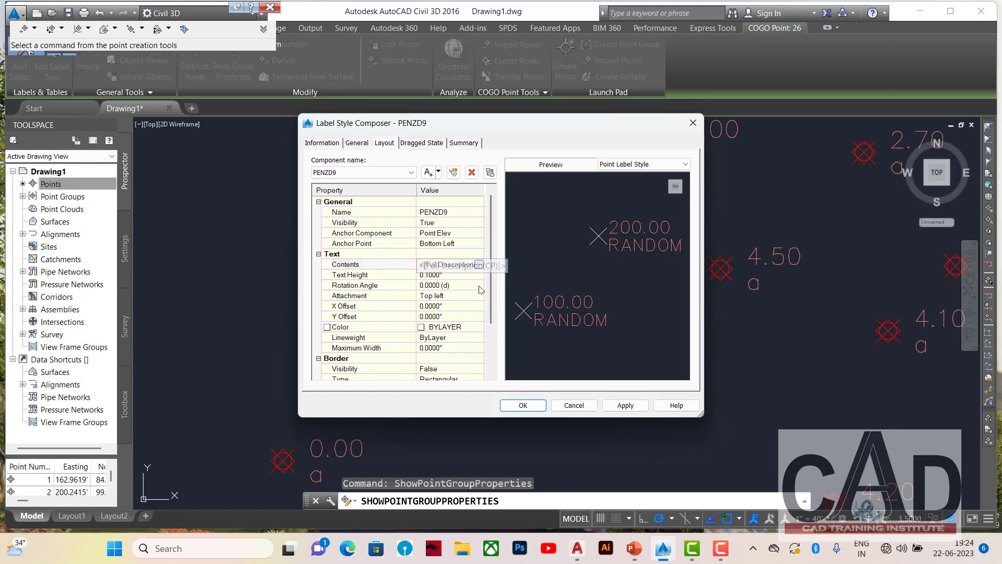
left_click(479, 265)
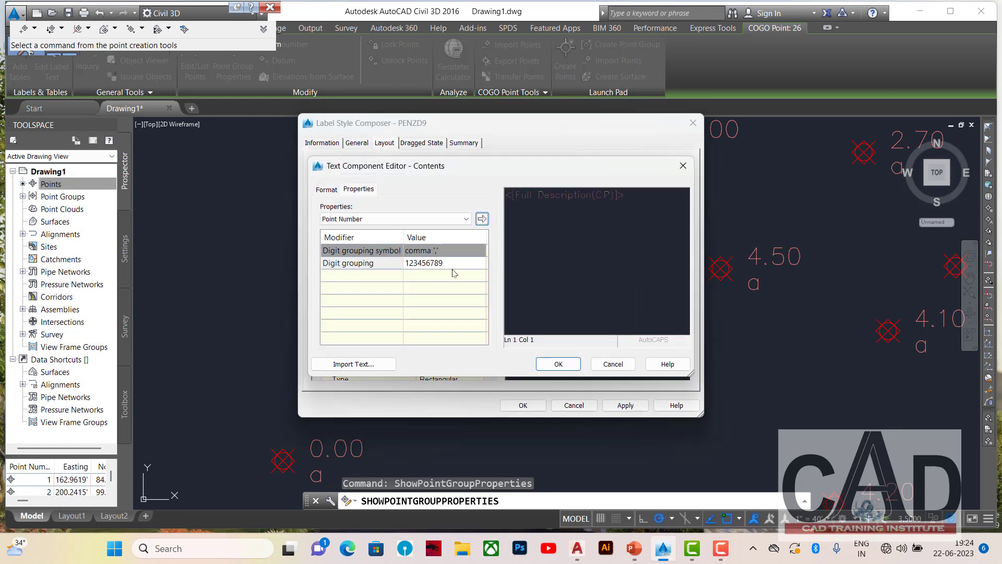
left_click_drag(634, 202, 422, 189)
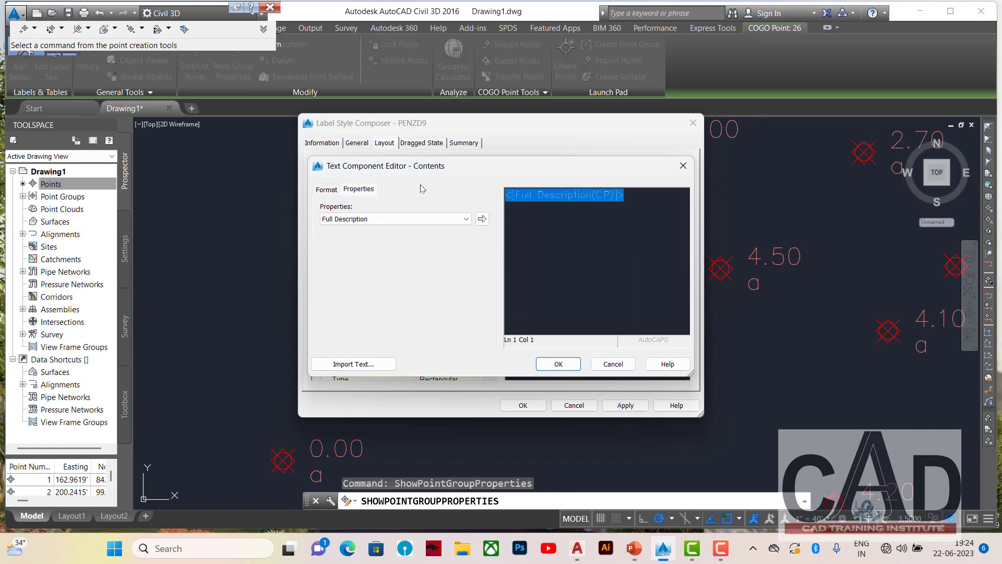
key("Delete")
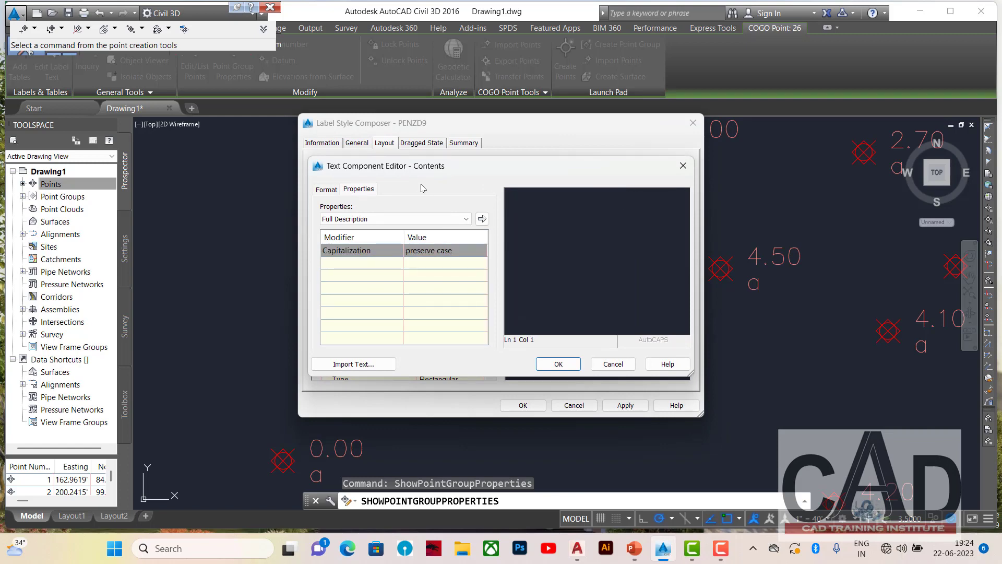
left_click(380, 221)
left_click(344, 230)
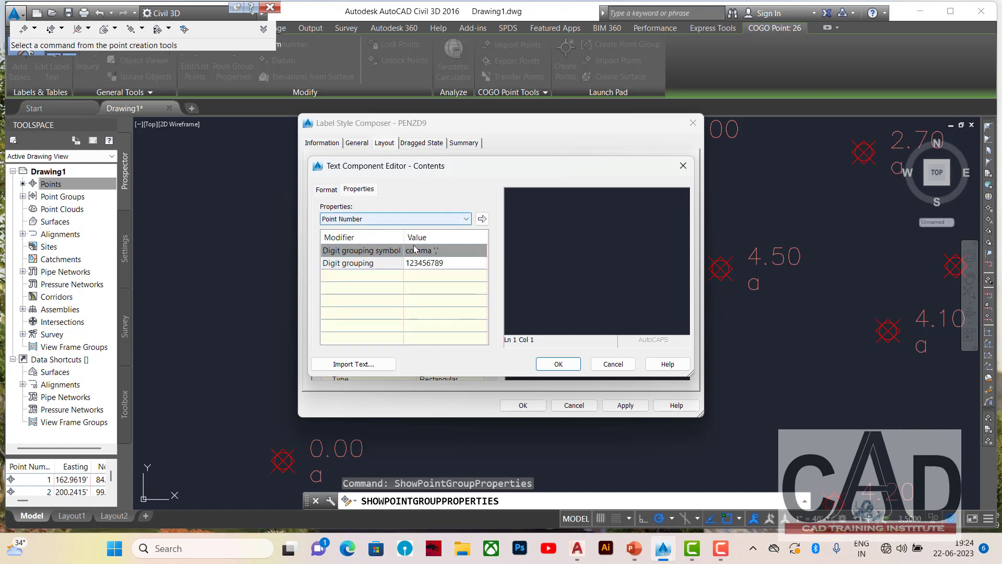
left_click(482, 218)
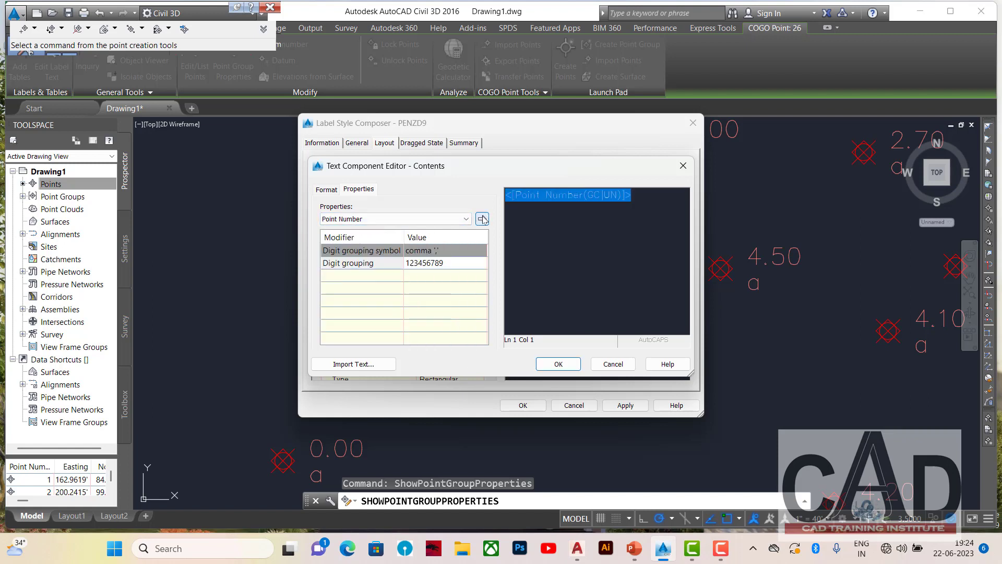
Insert the Easting property directly after the Point Number field in the component's contents.
left_click(640, 195)
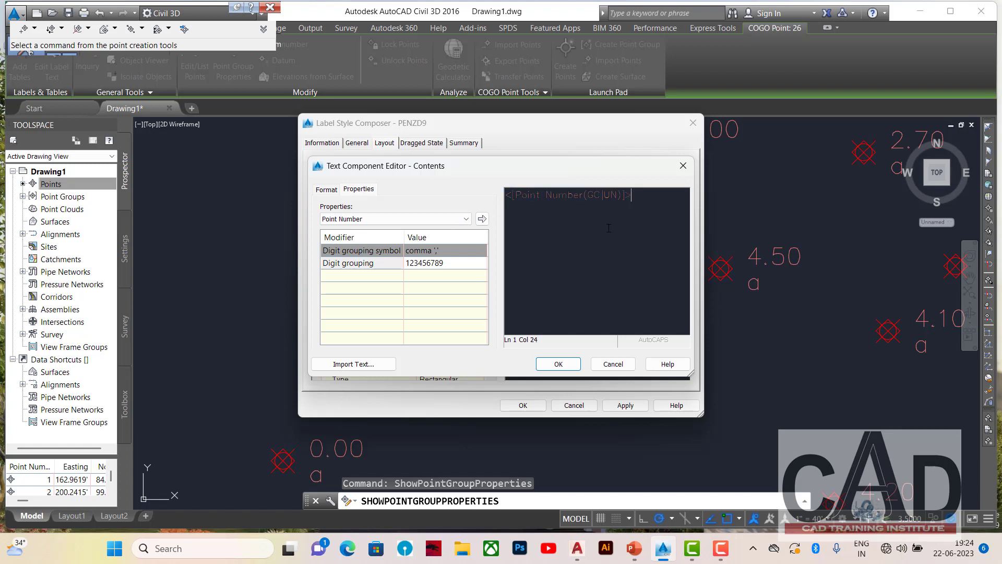
left_click(466, 218)
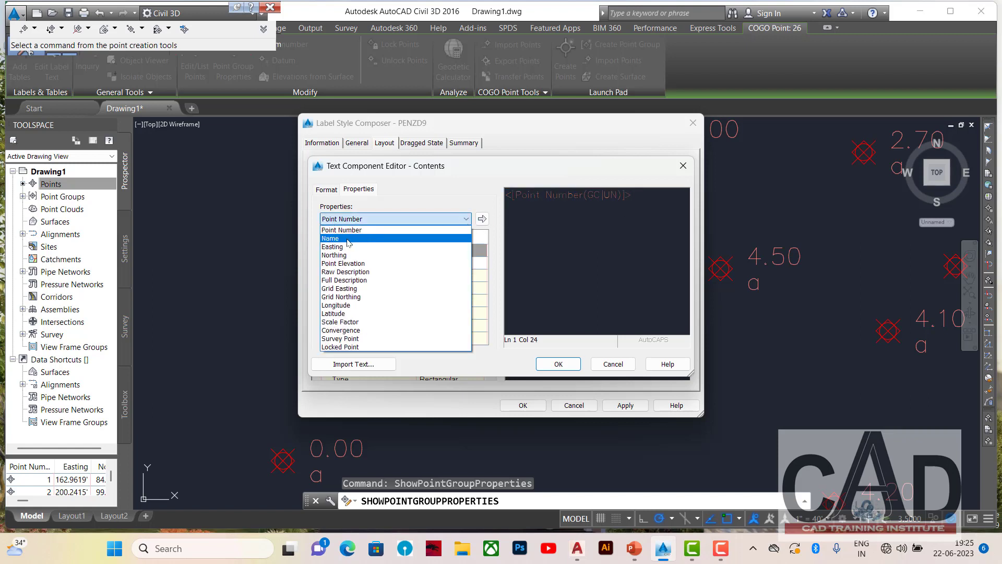
left_click(343, 247)
left_click(482, 219)
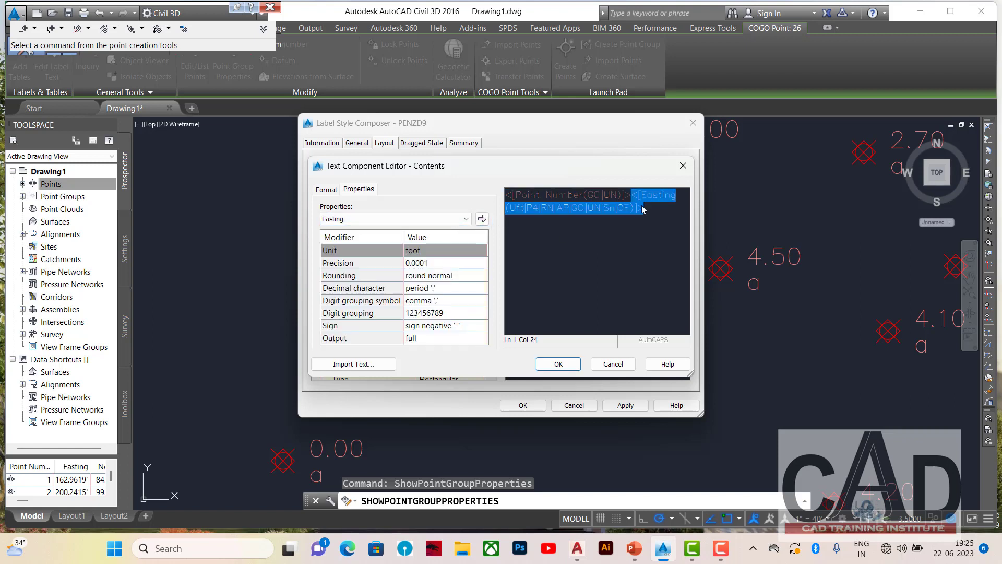
Insert the Northing property directly after the Easting field in the PENZD9 component's contents.
left_click(649, 210)
left_click(460, 219)
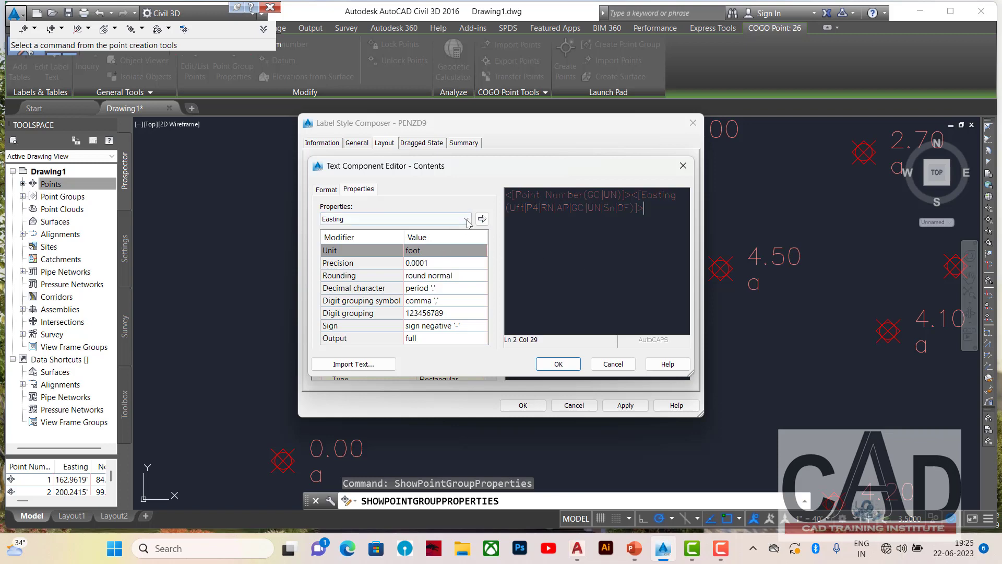
scroll(459, 228, "up", 1)
left_click(396, 261)
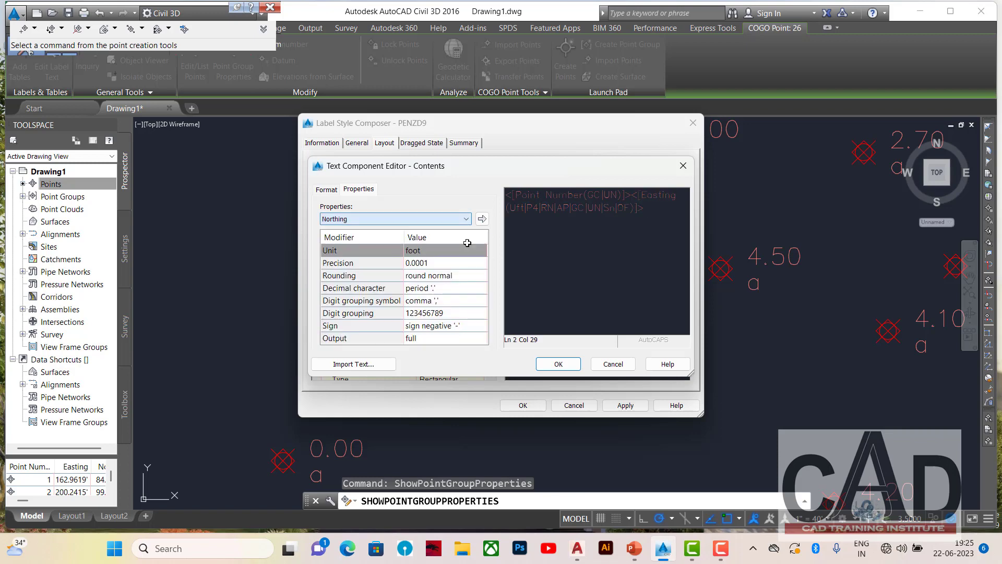
left_click(481, 219)
left_click(525, 302)
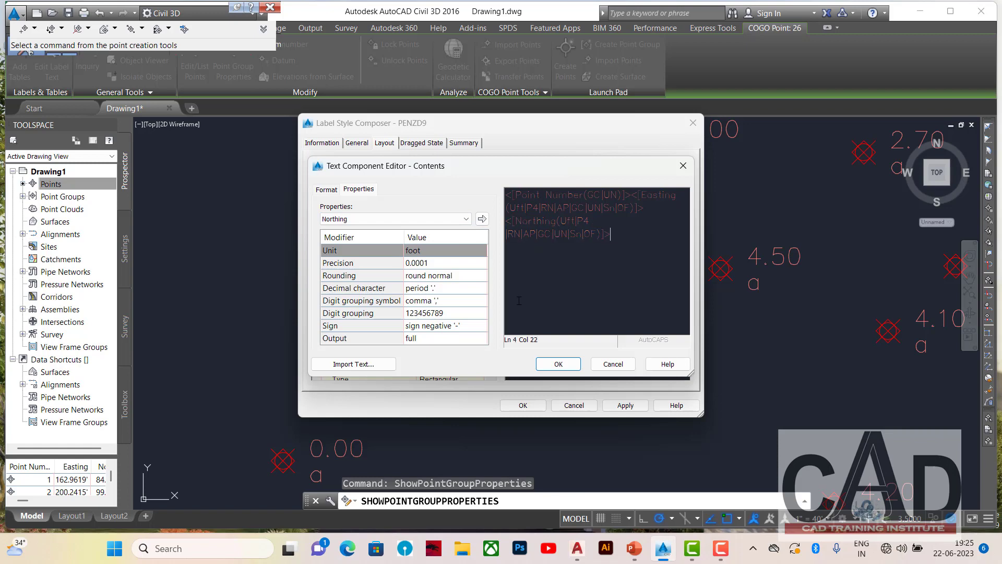
Insert the Point Elevation property directly after the Northing field in the component's contents.
left_click(460, 220)
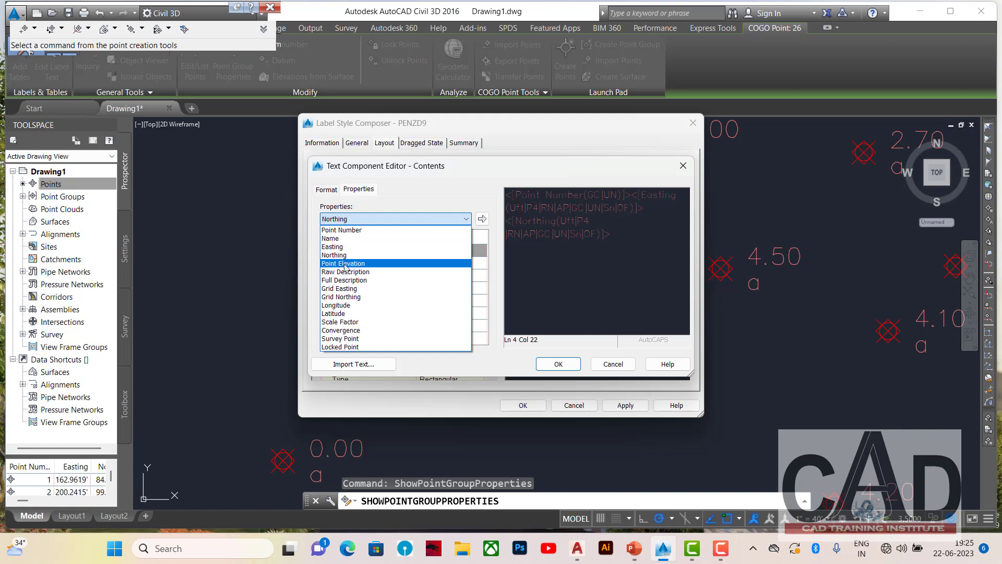
left_click(343, 263)
left_click(482, 219)
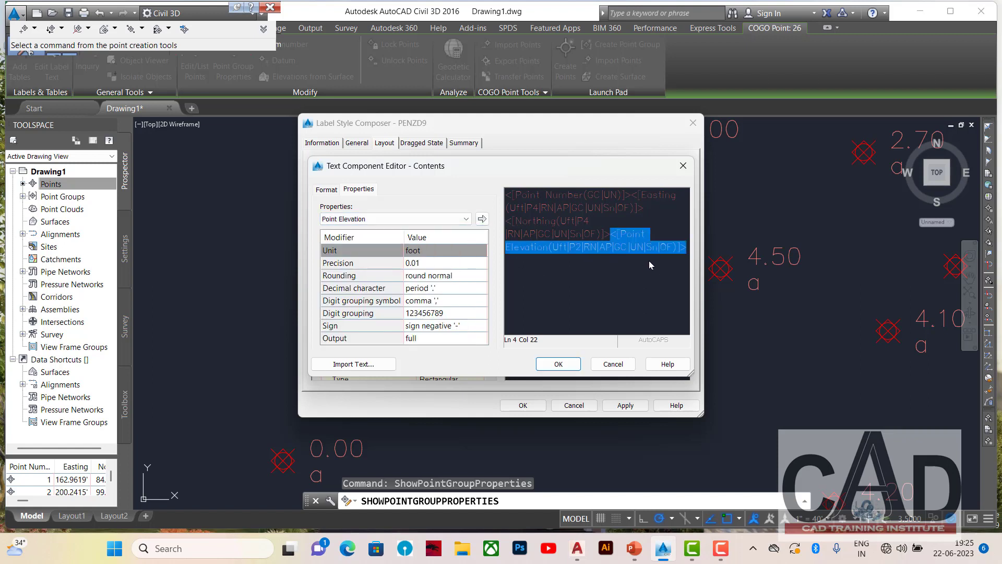
left_click(687, 251)
Append the Full Description property to the component's contents, then save PENZD9 and apply it to the _All Points group.
left_click(383, 218)
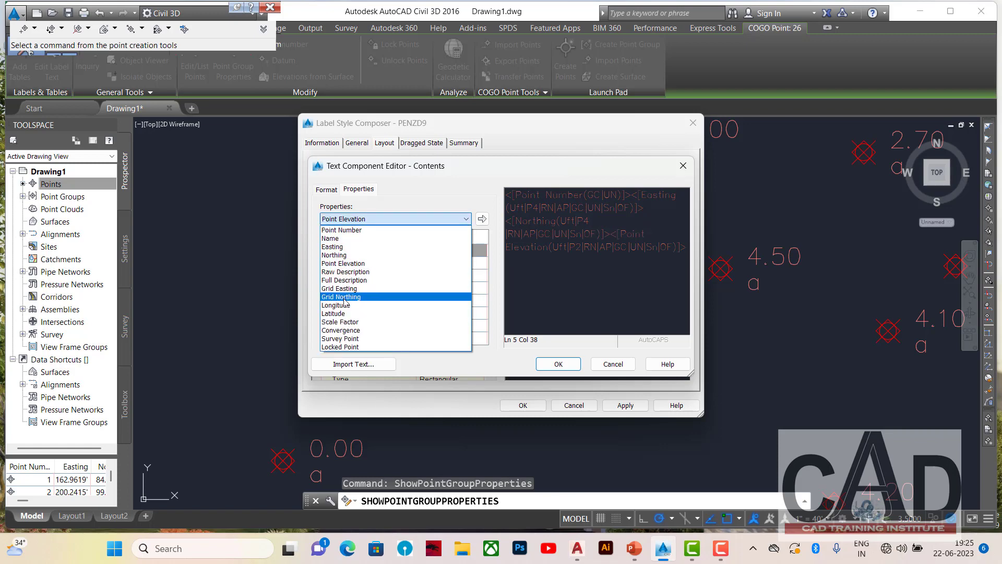
left_click(348, 280)
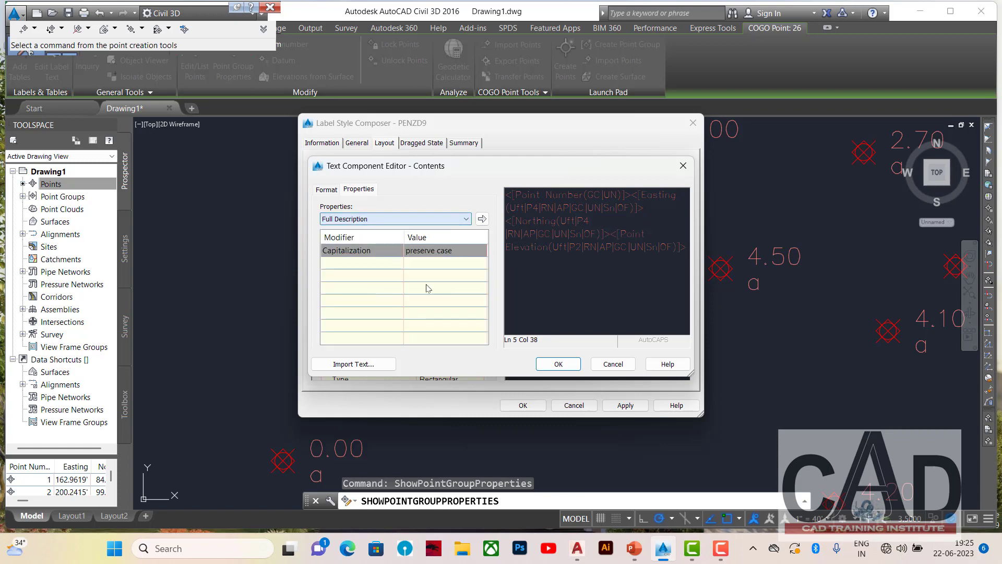
left_click(482, 219)
left_click(558, 364)
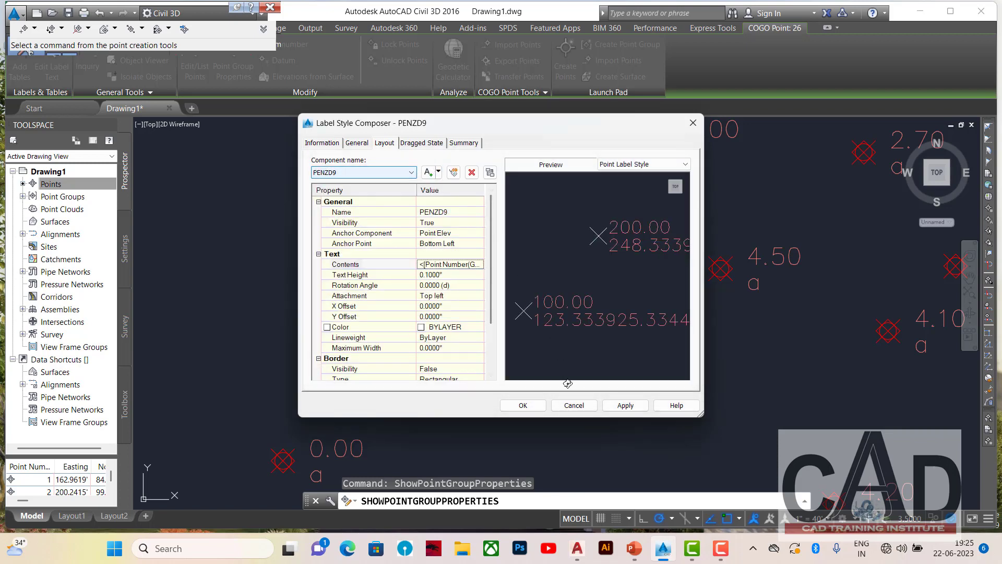
left_click(523, 405)
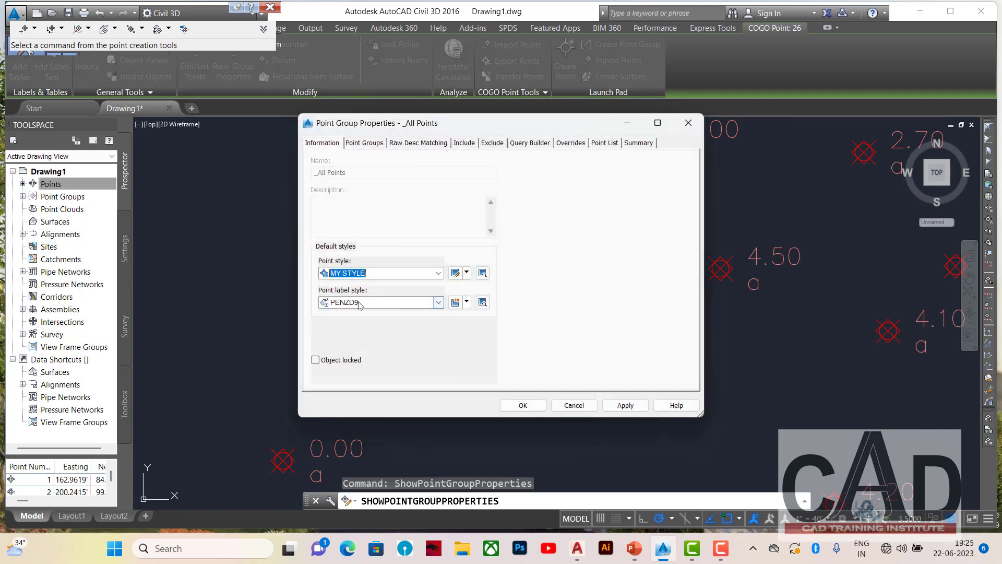
left_click(523, 405)
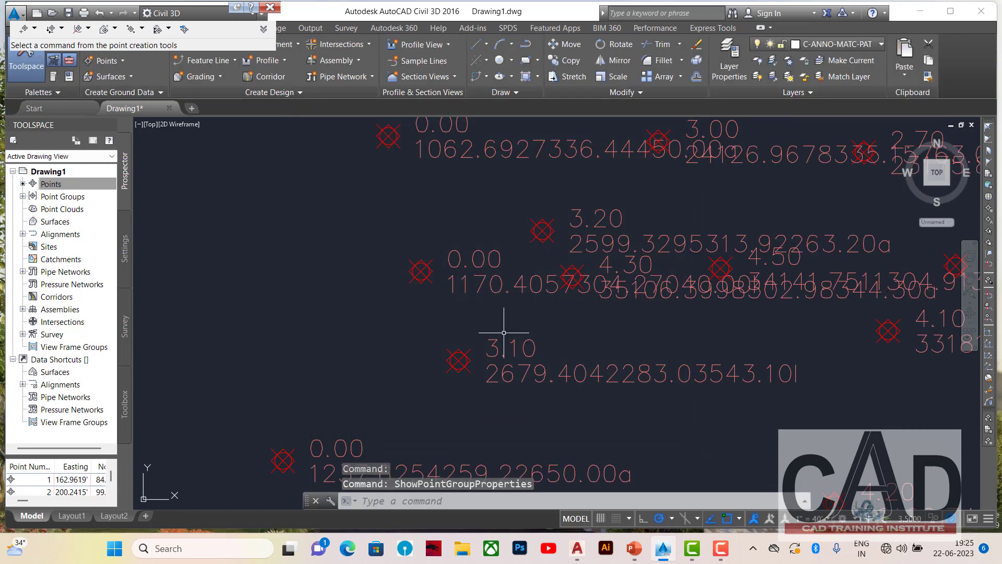
Examine the point labels across the drawing for the number, easting, northing, elevation and description fields.
scroll(498, 344, "down", 2)
scroll(532, 174, "up", 3)
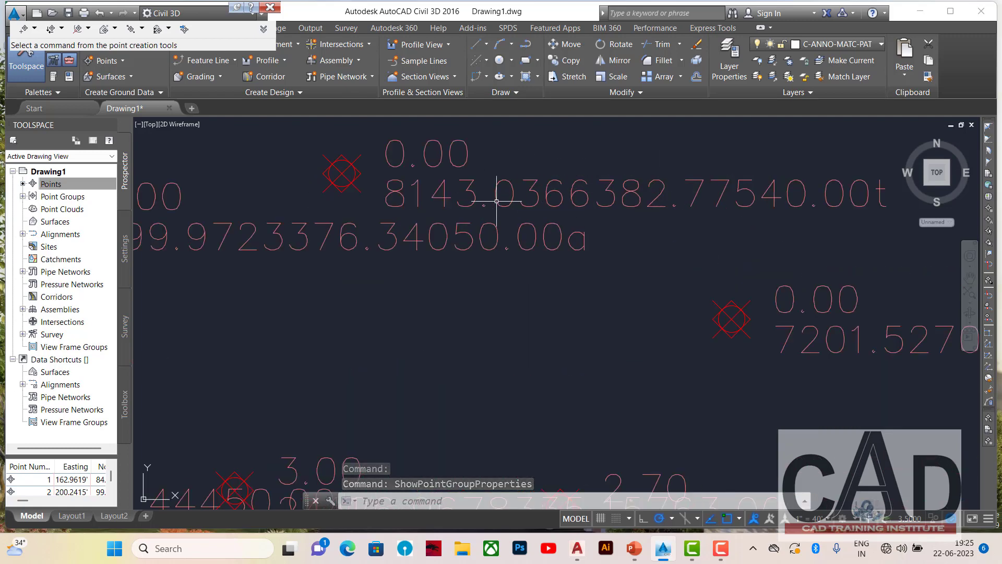
scroll(583, 208, "down", 1)
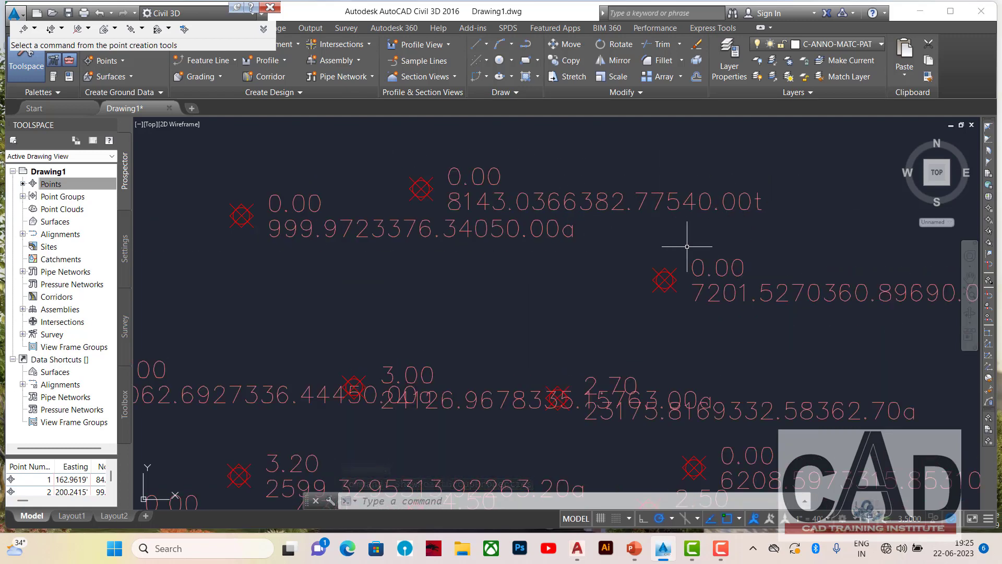
scroll(580, 203, "down", 4)
scroll(581, 203, "up", 5)
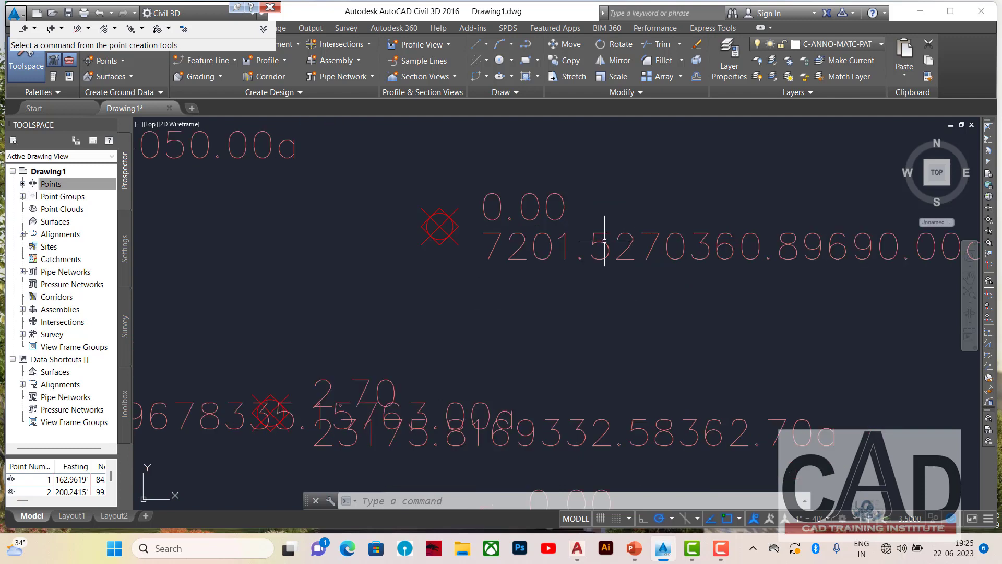
scroll(590, 269, "down", 3)
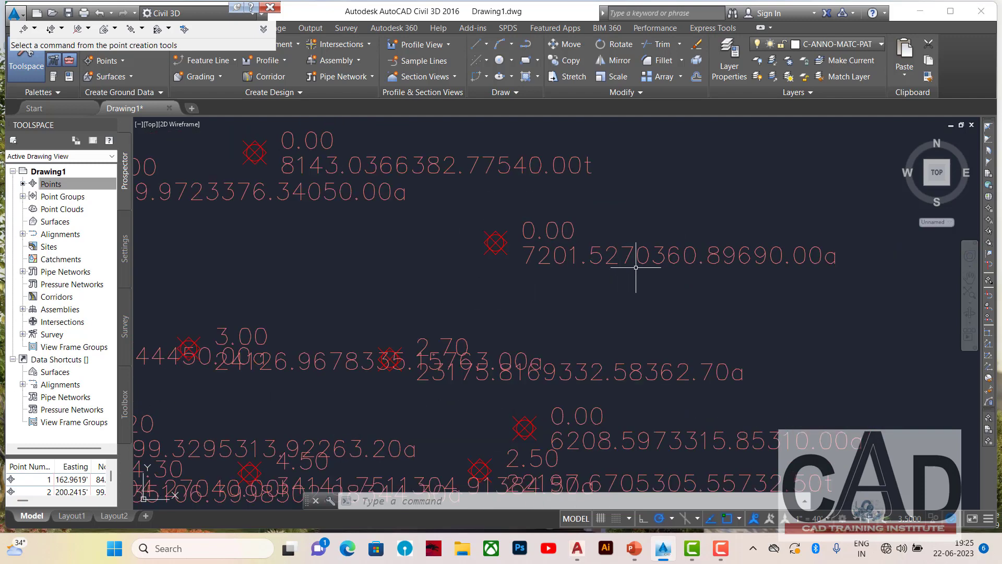
scroll(684, 233, "down", 4)
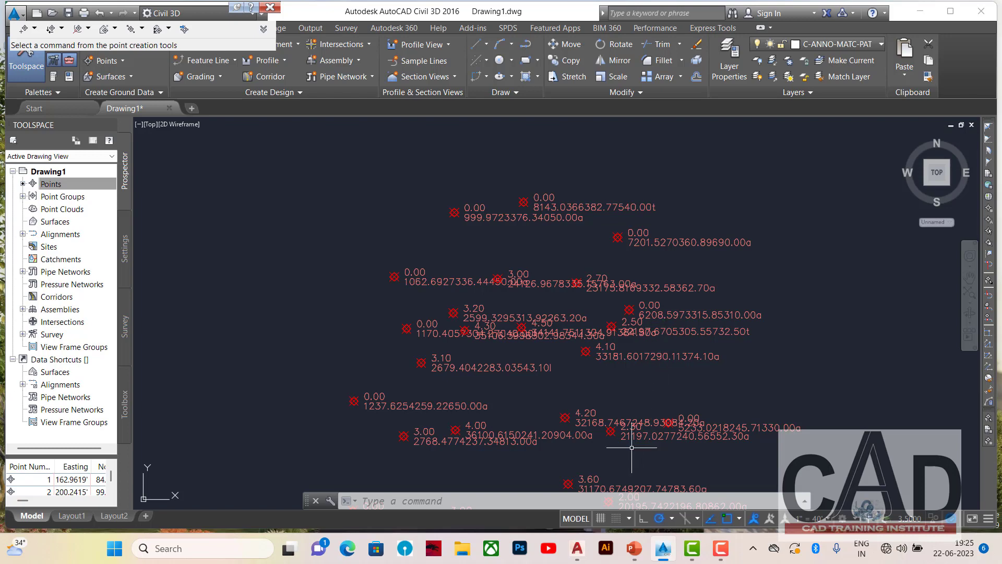
Switch to PowerPoint to check the Point topics slide and return to the Civil 3D drawing.
left_click(635, 548)
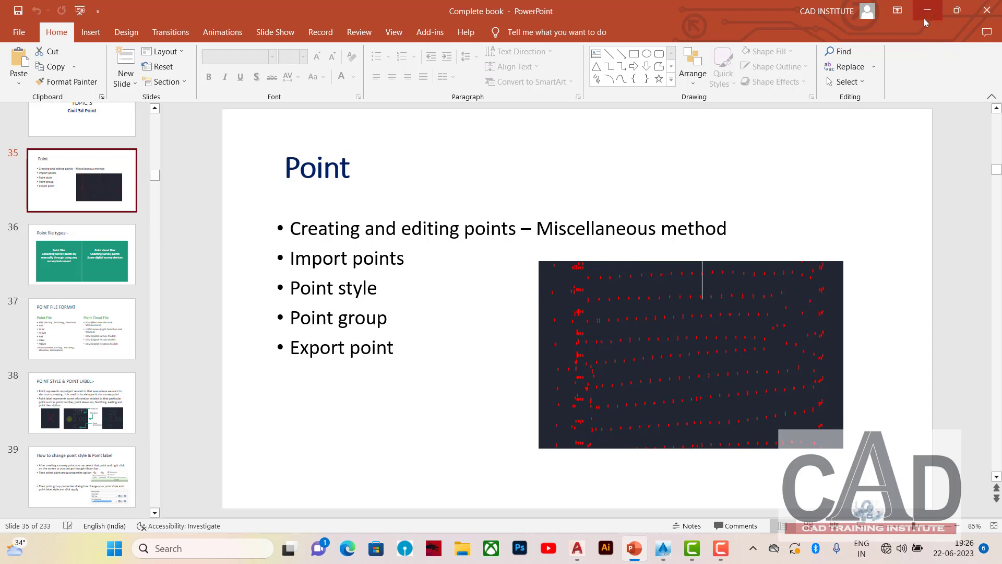
left_click(663, 548)
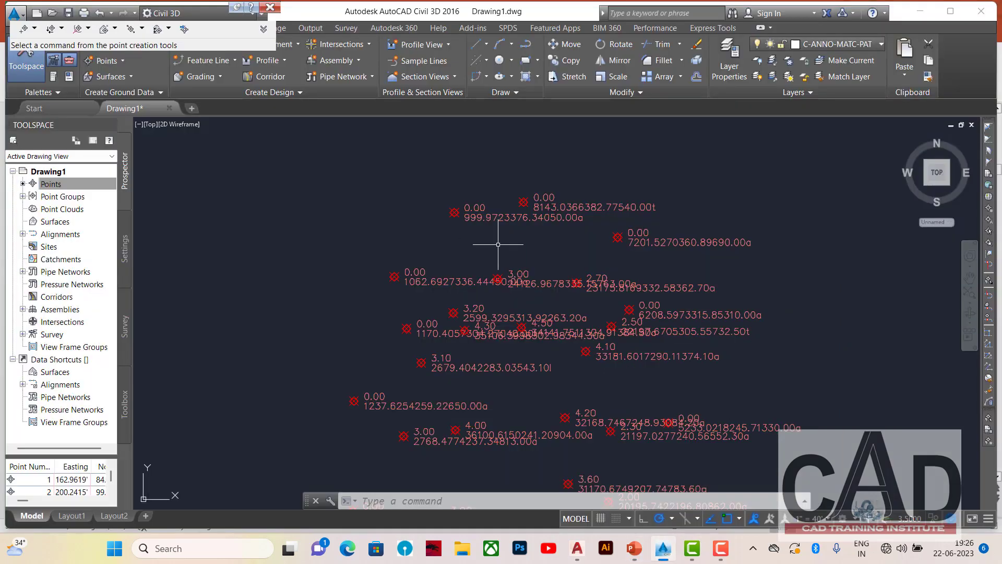
scroll(503, 230, "down", 3)
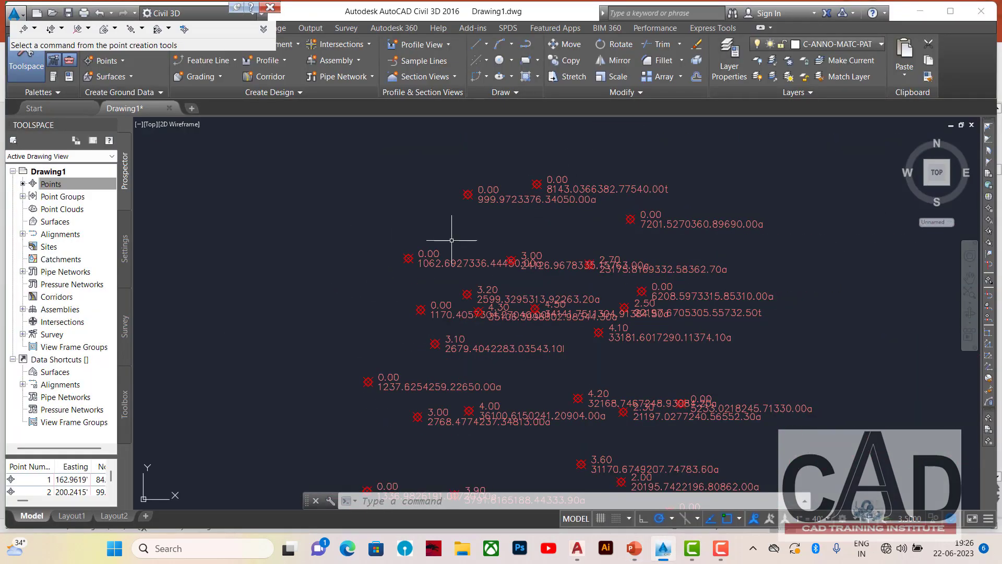
Review the file formats available for exporting the drawing's points, and leave the export without saving a file.
right_click(62, 187)
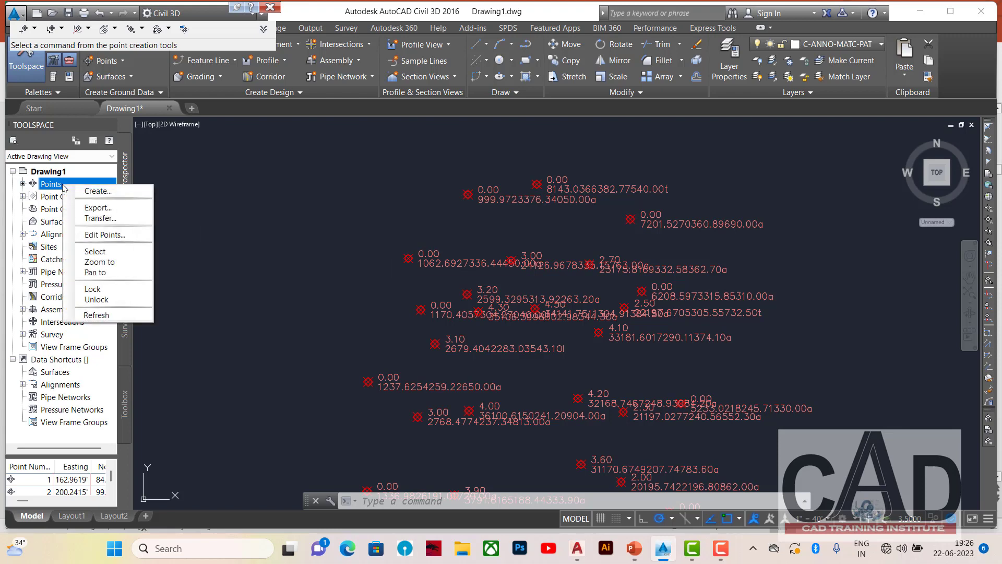
left_click(99, 208)
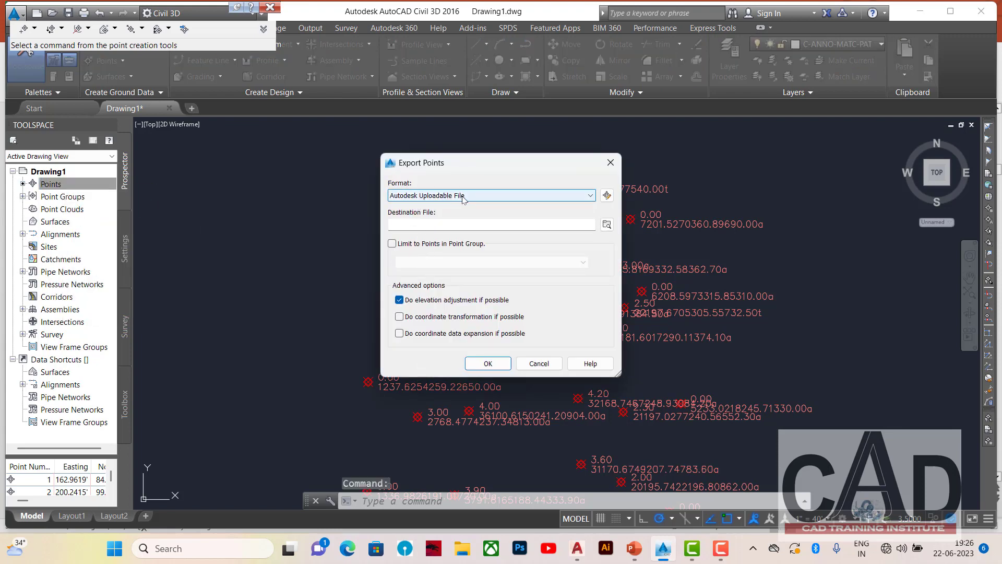
left_click(488, 198)
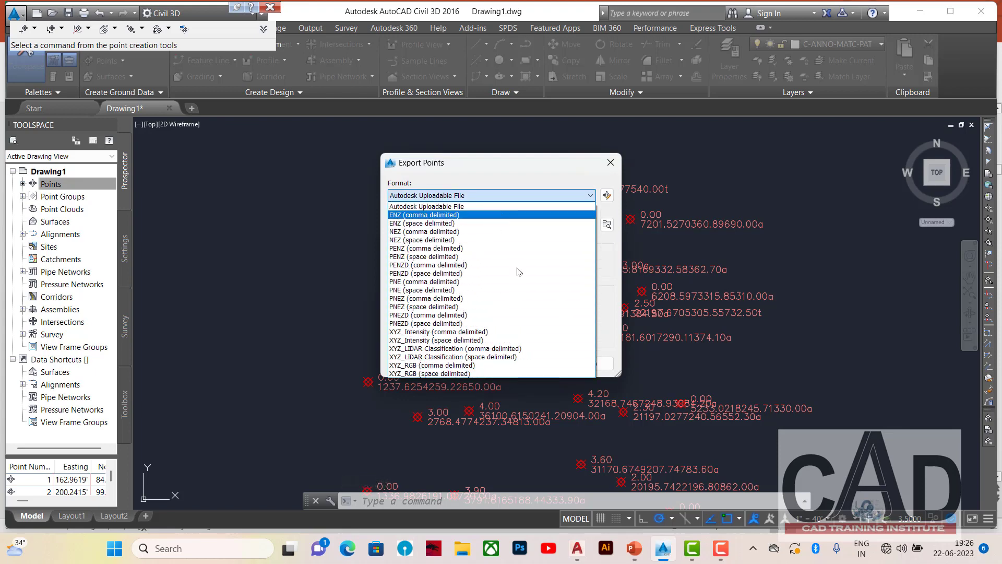
left_click(614, 165)
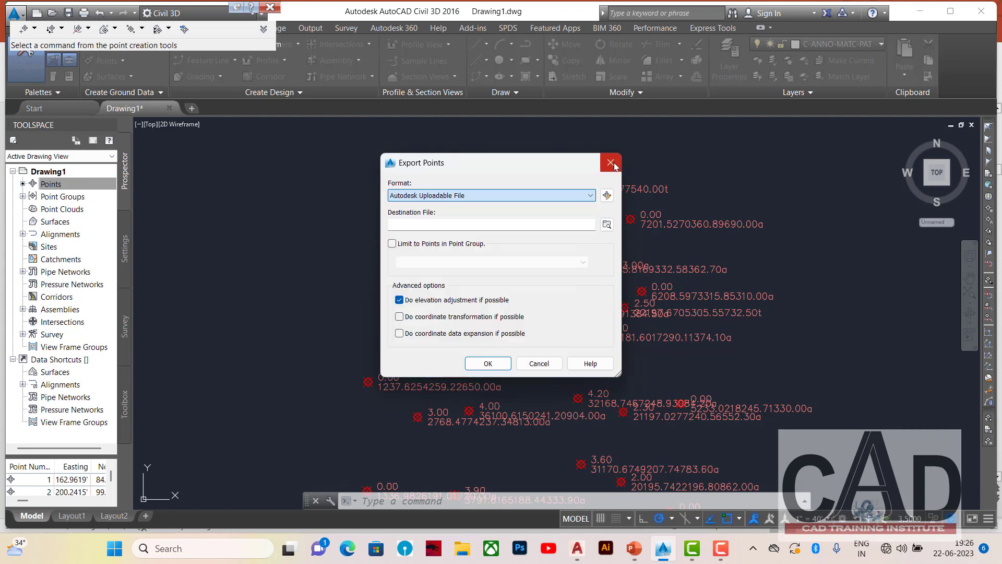
left_click(545, 364)
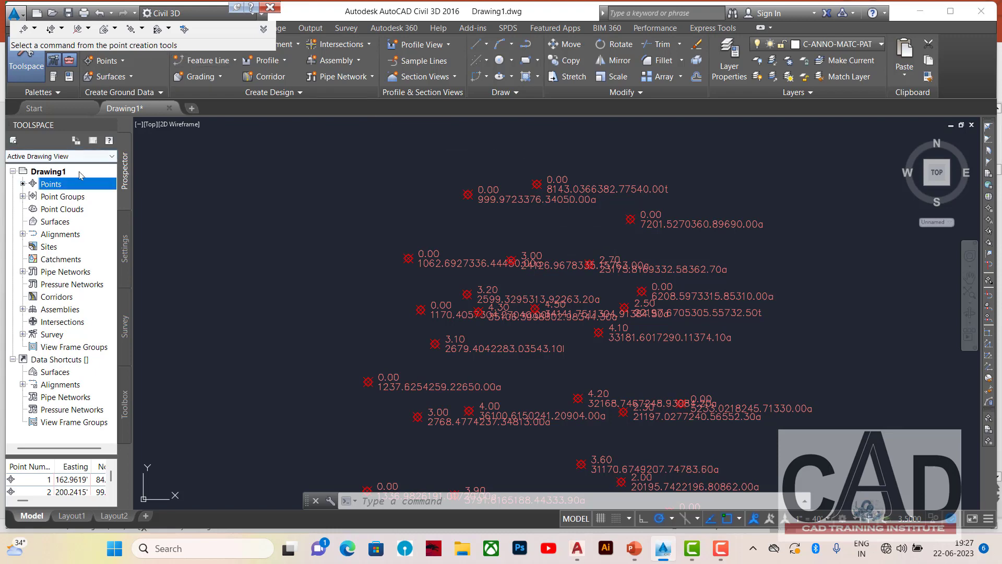
Begin exporting the drawing's points with the format set to PENZD (space delimited).
right_click(62, 187)
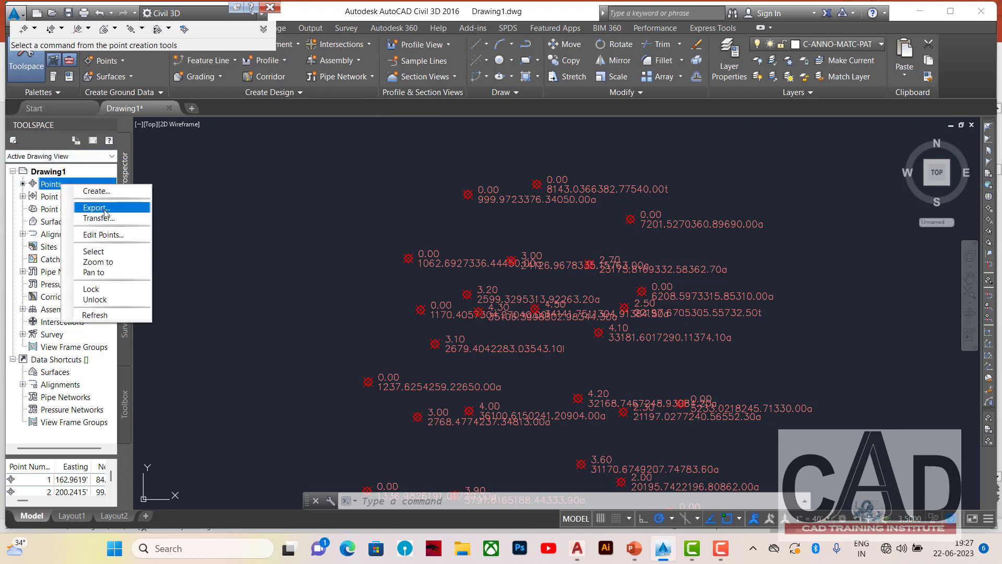
left_click(97, 207)
left_click(491, 195)
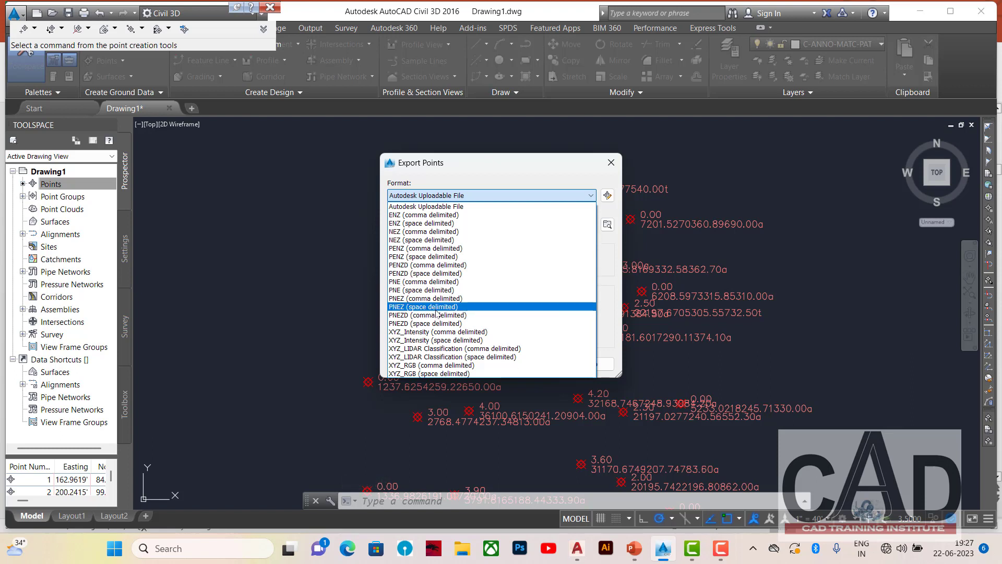
left_click(427, 273)
left_click(416, 223)
Set the export's destination file type to *.csv, then cancel the file selection and the points export.
left_click(607, 224)
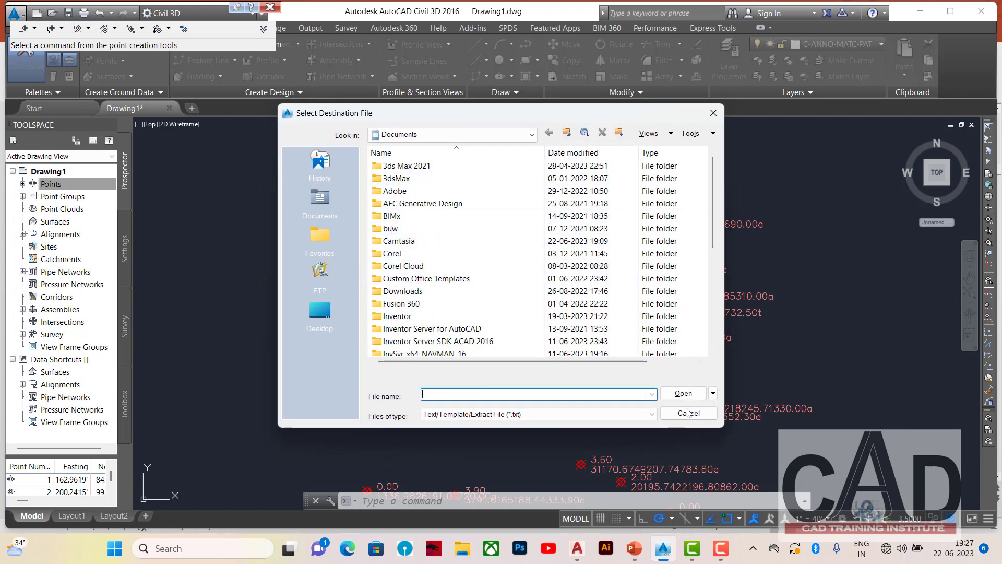
left_click(589, 415)
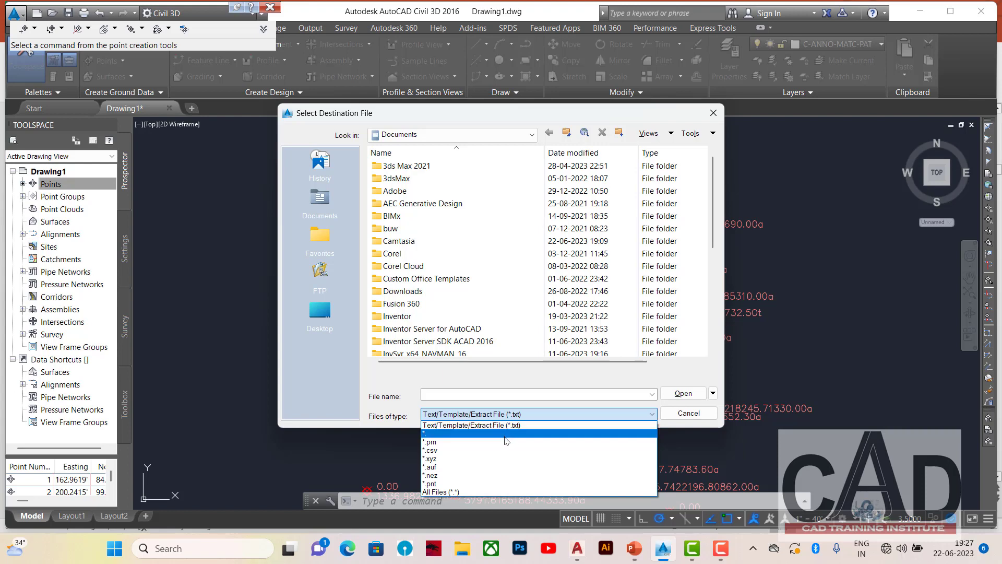
left_click(437, 451)
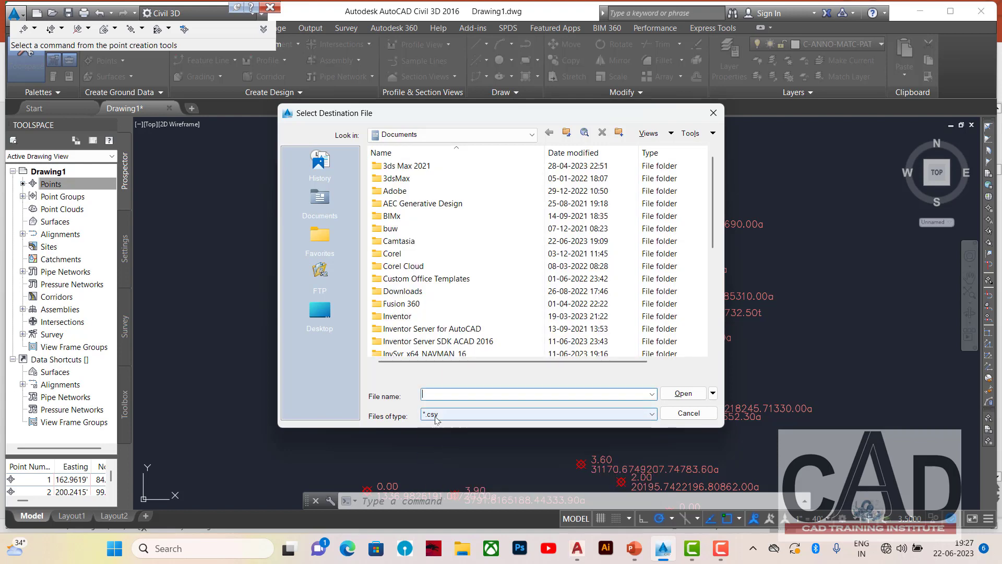
left_click(681, 413)
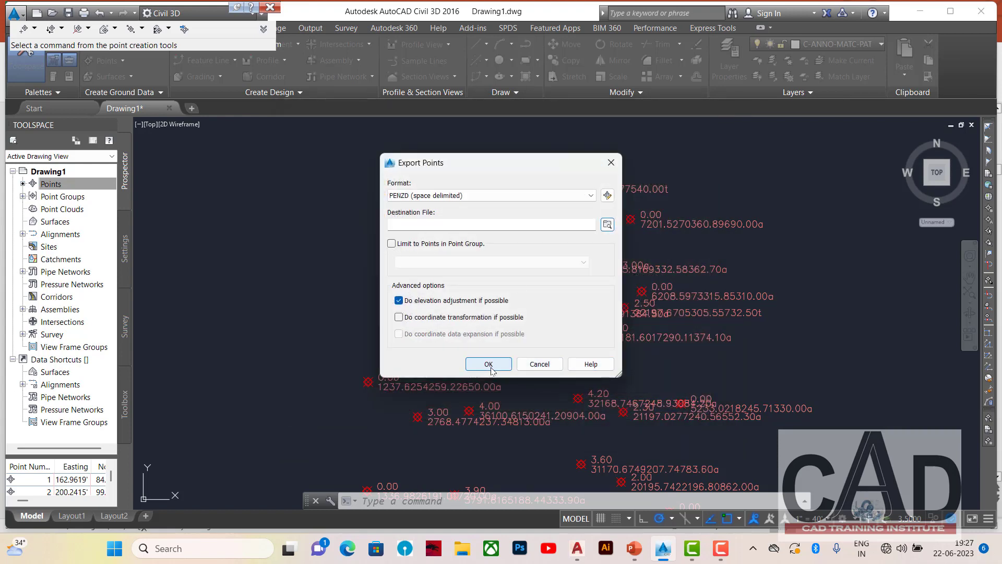
left_click(542, 365)
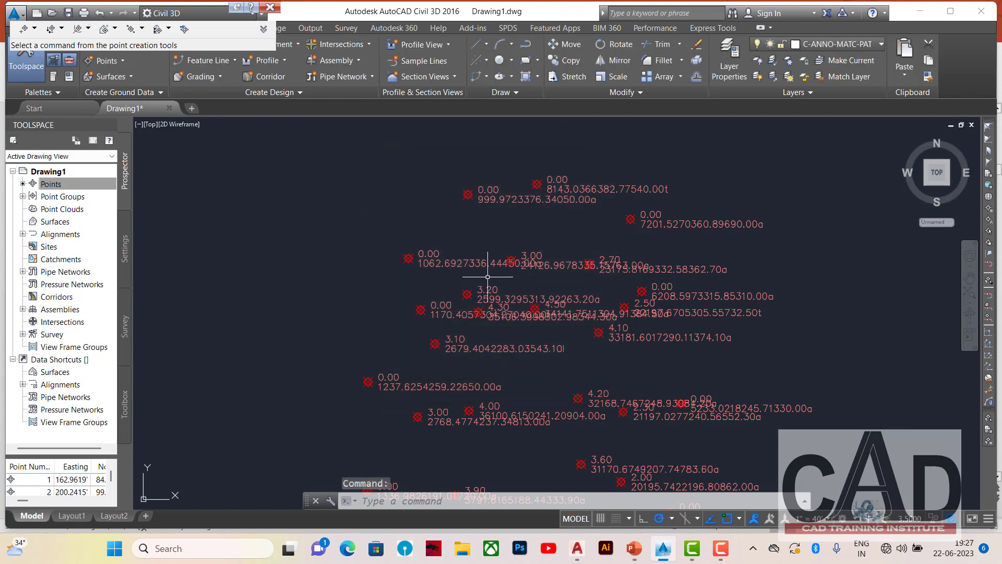
scroll(461, 248, "down", 2)
scroll(511, 271, "up", 3)
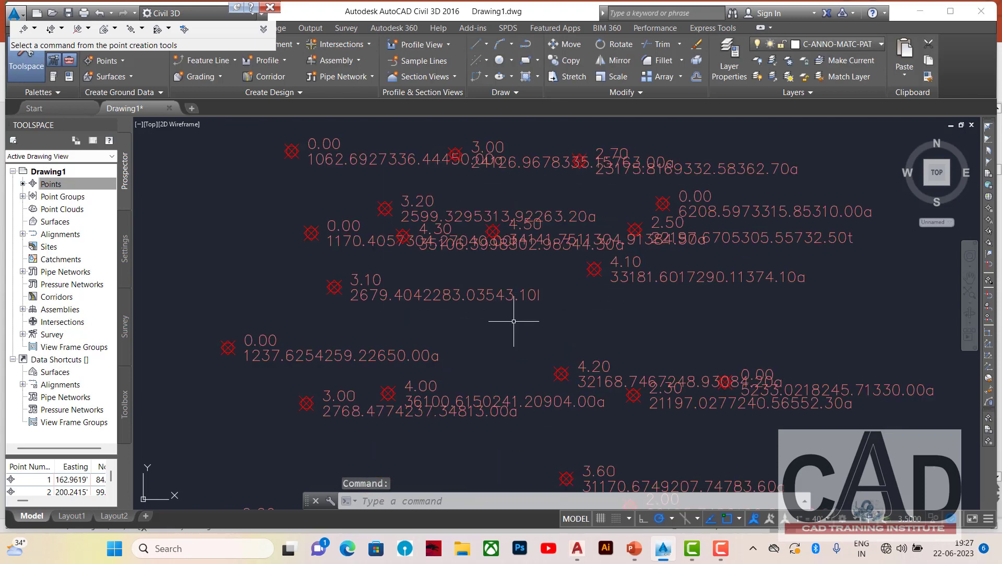
scroll(522, 313, "down", 2)
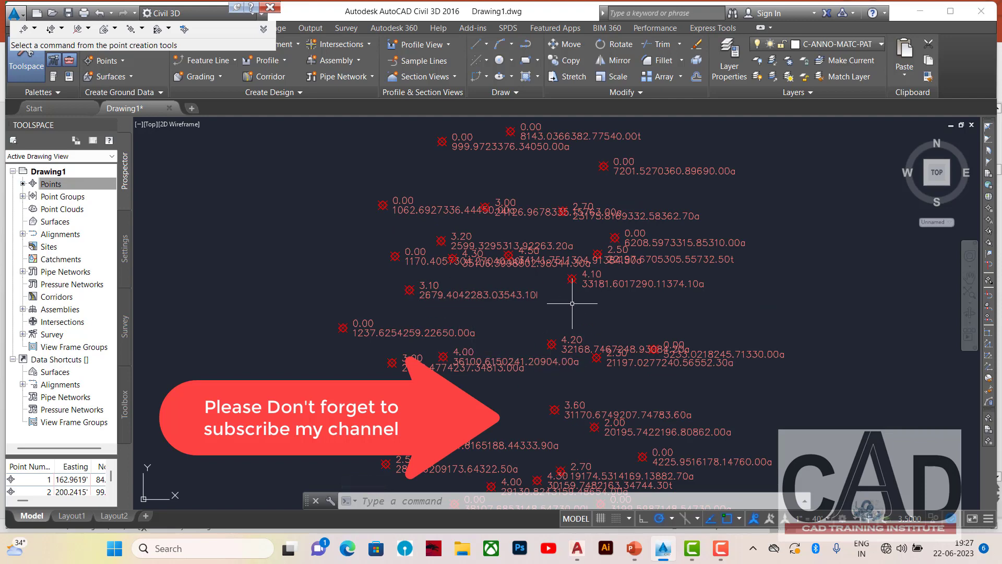
scroll(563, 257, "up", 2)
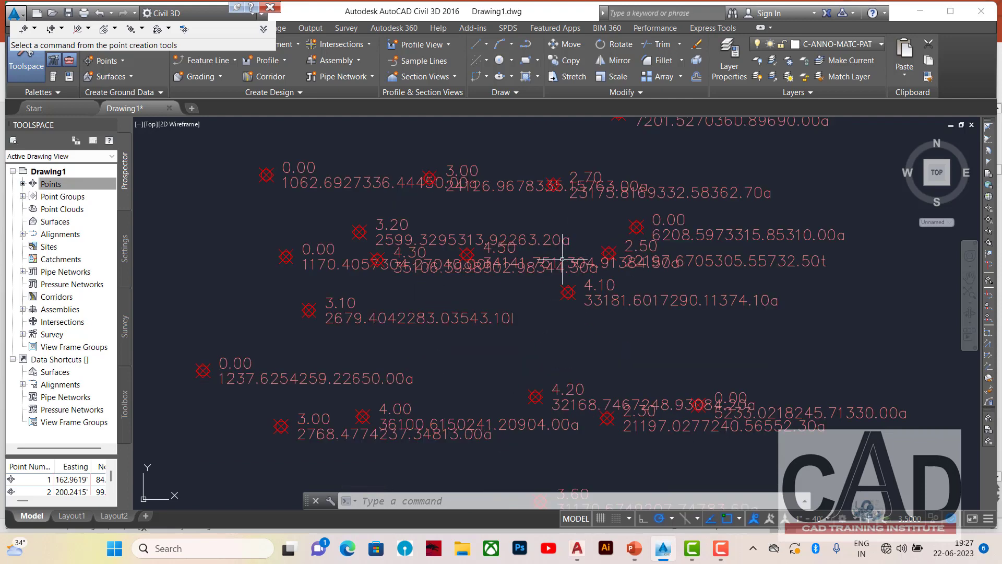
scroll(555, 252, "down", 2)
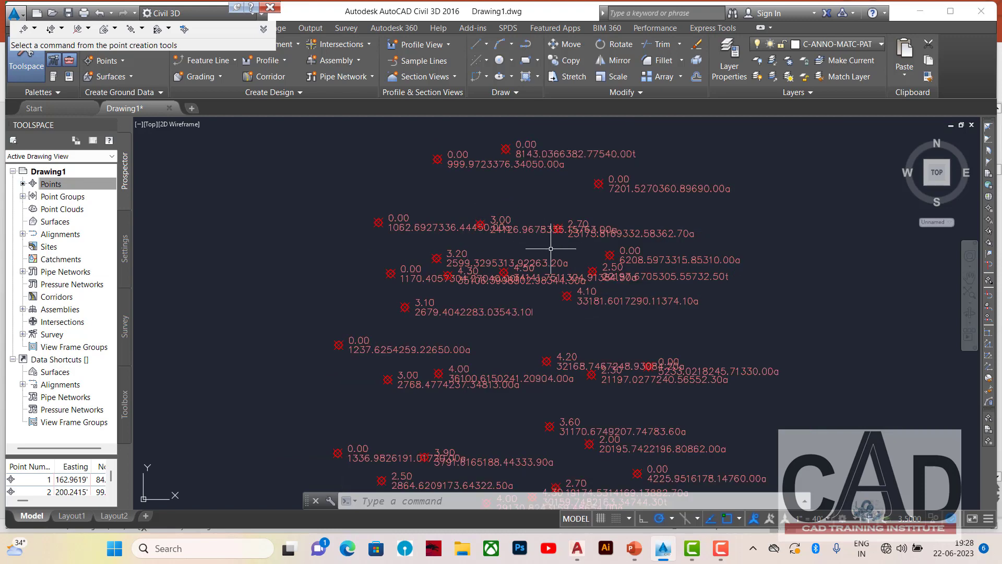